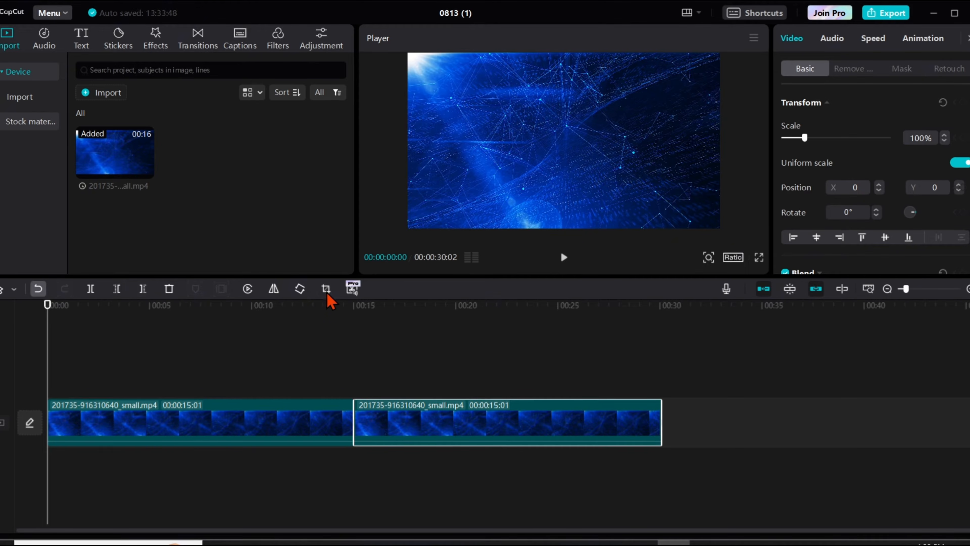
click(225, 434)
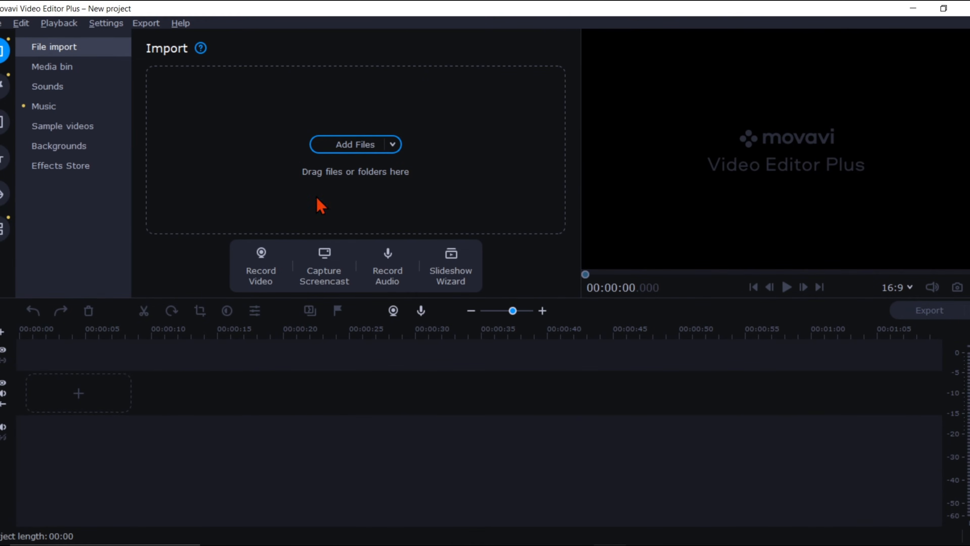
click(392, 143)
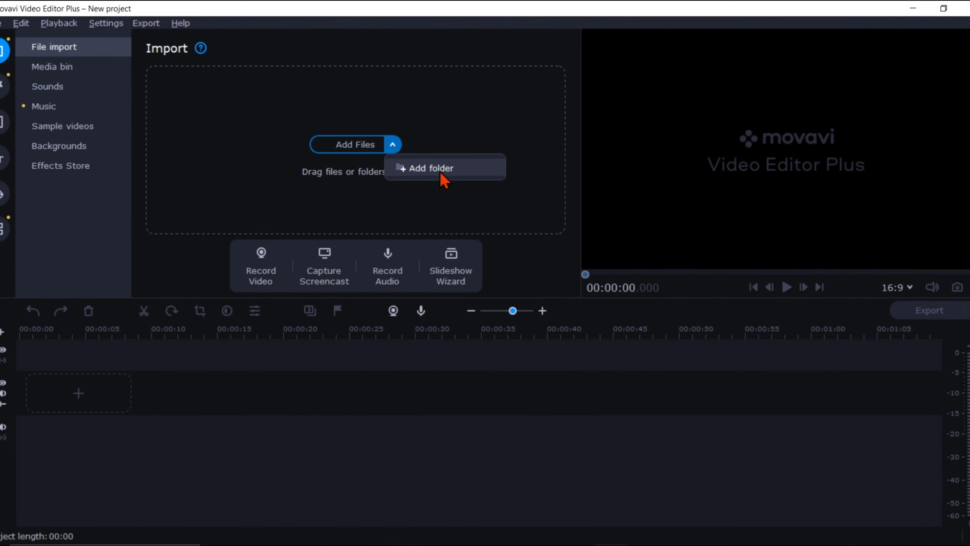
click(346, 146)
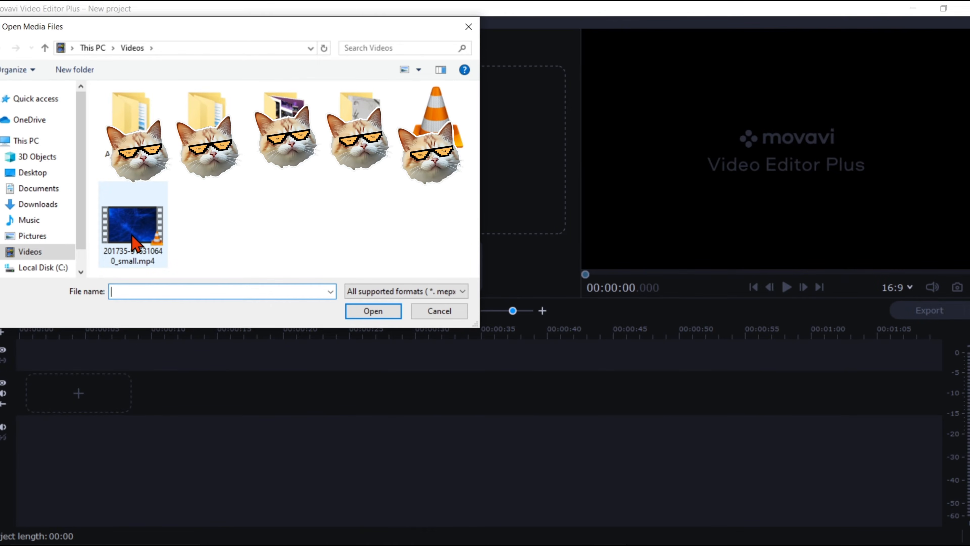
click(132, 237)
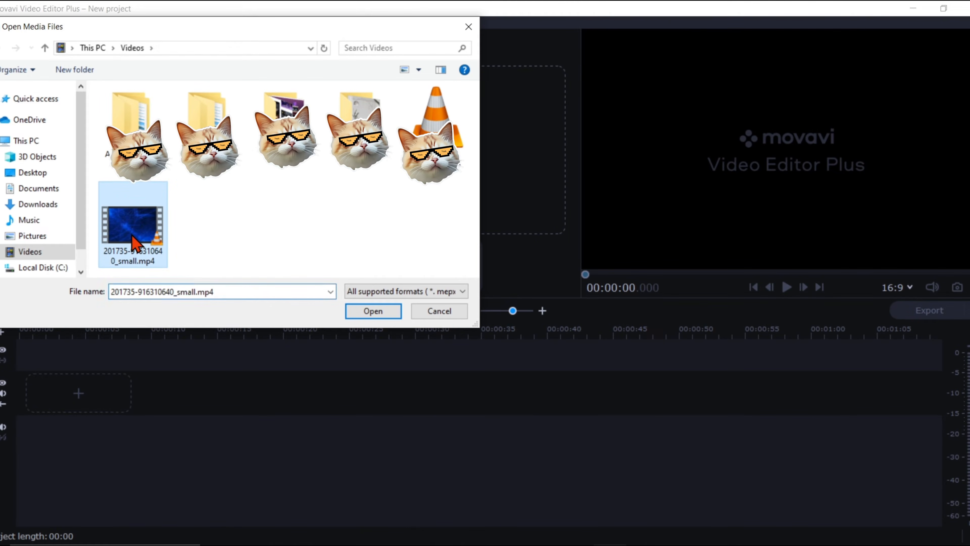
click(374, 311)
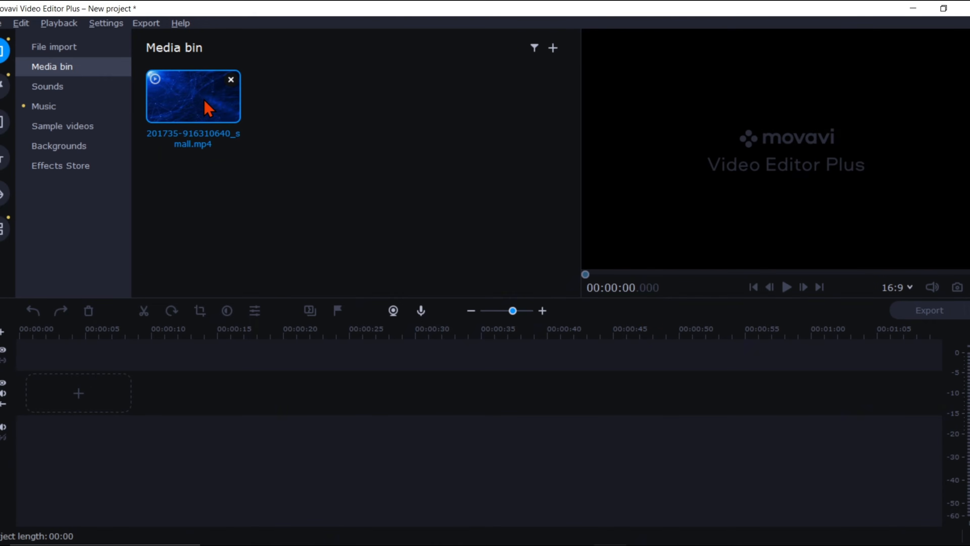
drag(195, 102, 59, 344)
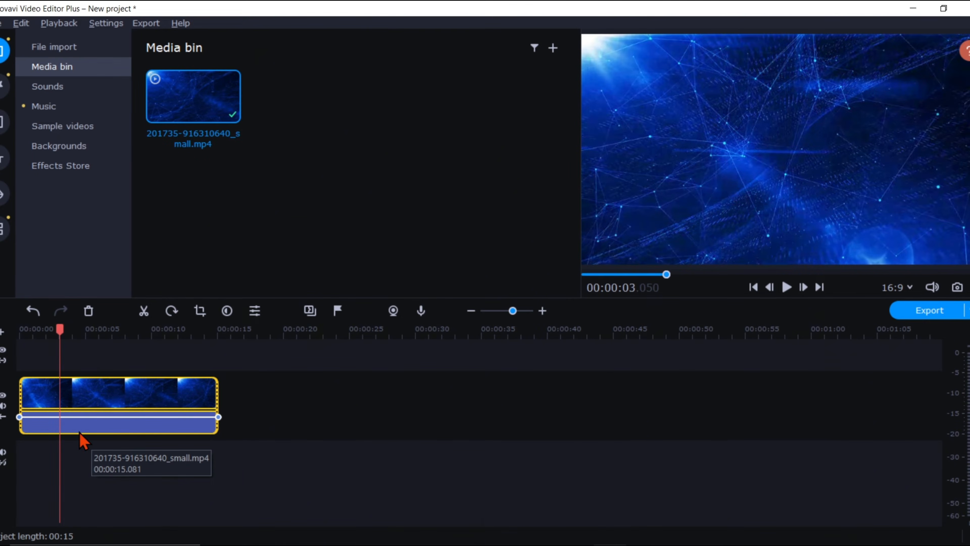
click(108, 393)
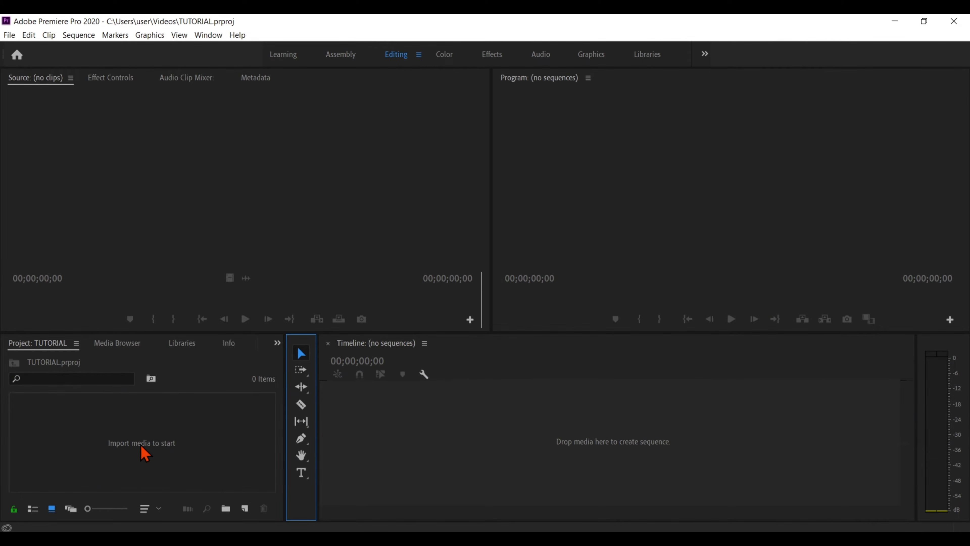
double_click(152, 454)
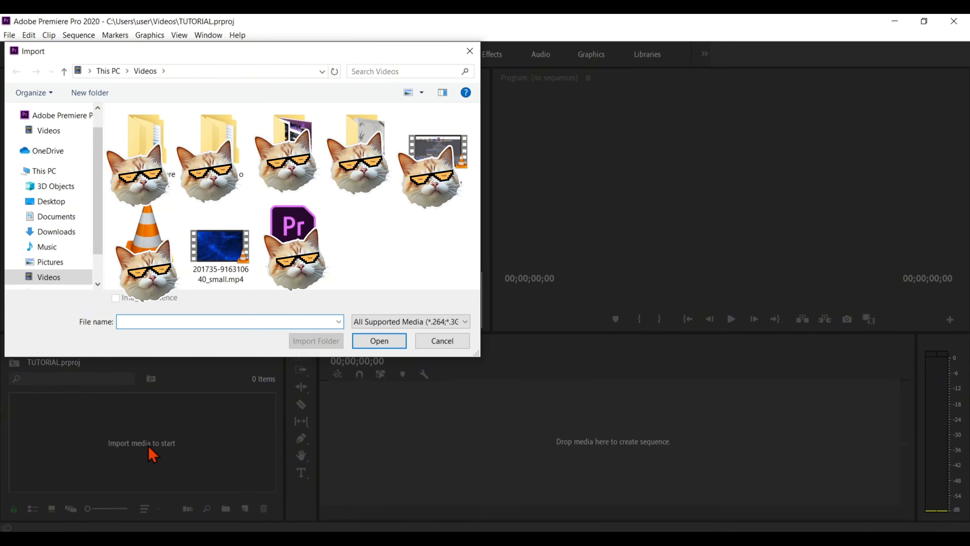
click(236, 252)
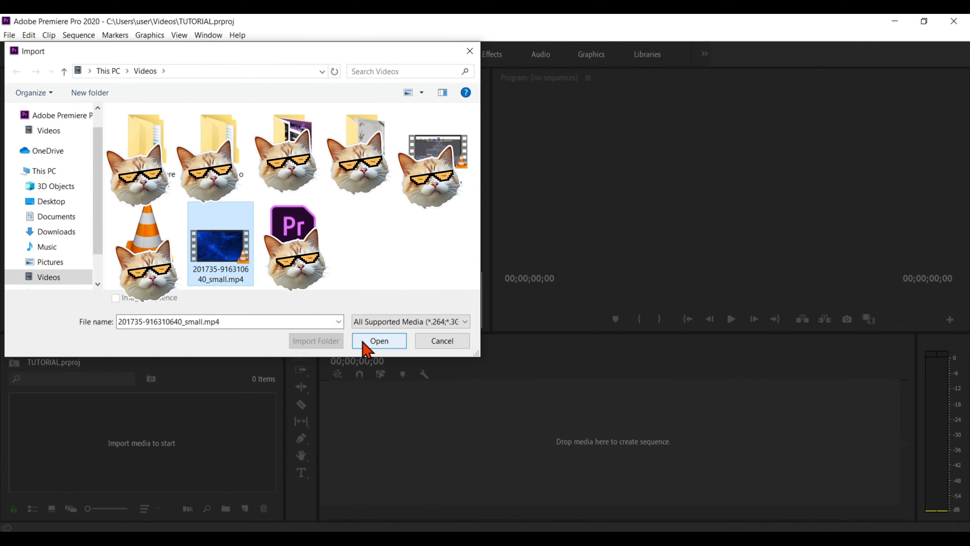
click(378, 341)
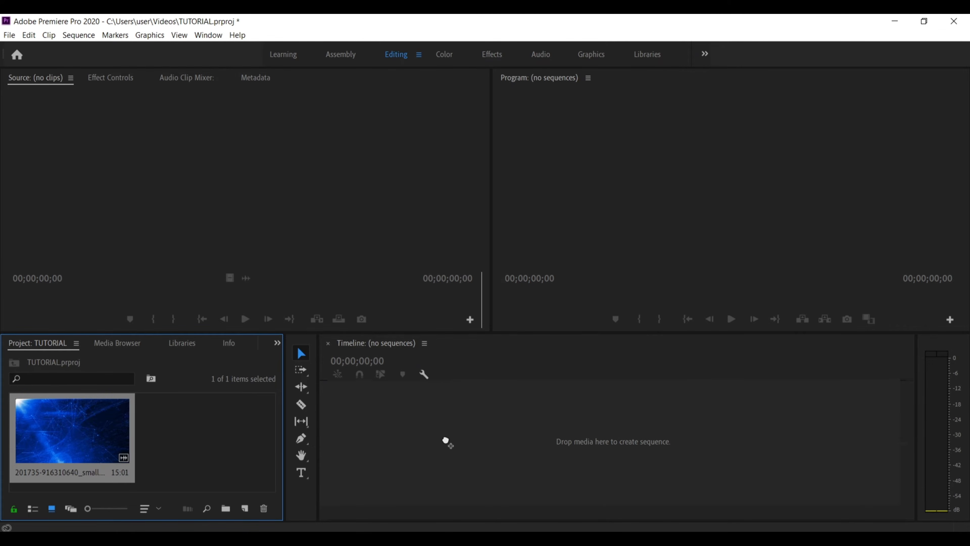
drag(448, 442, 448, 442)
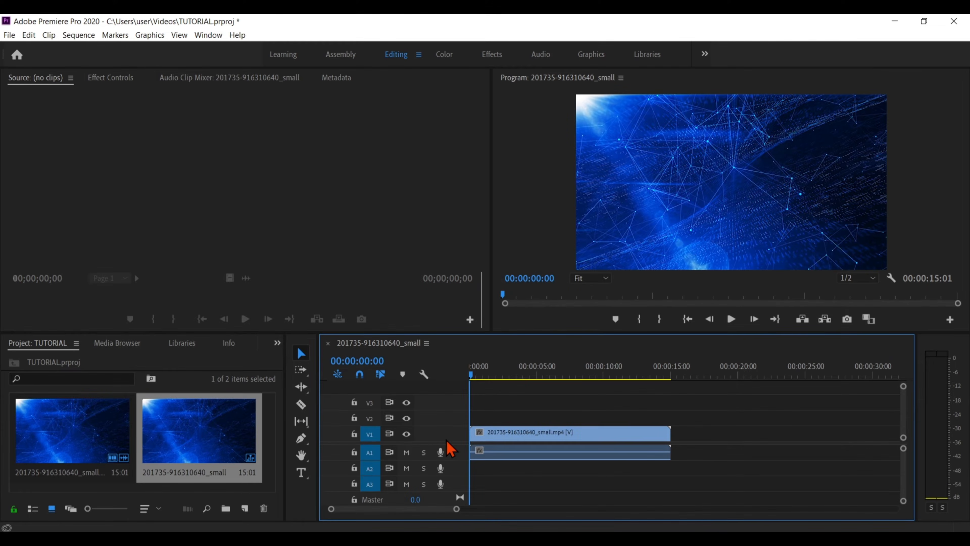
click(520, 440)
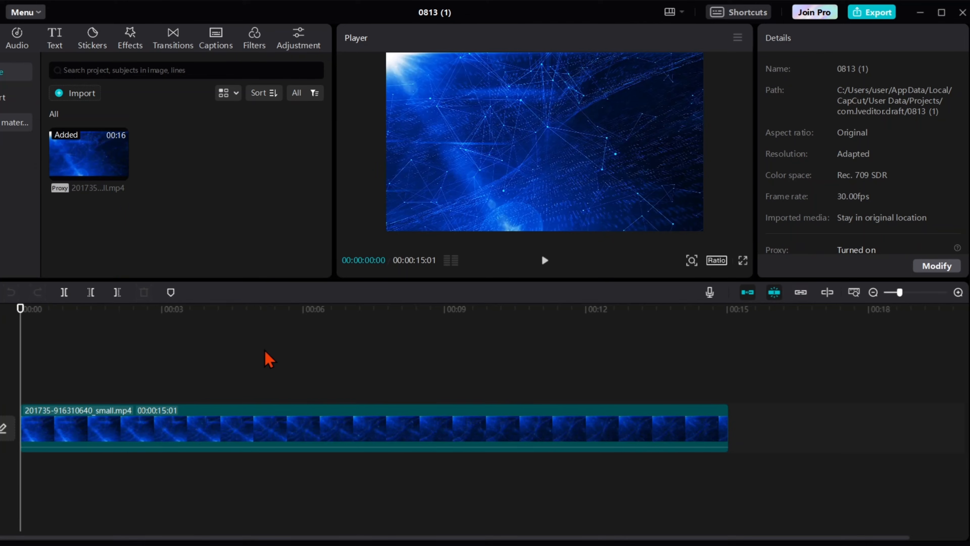
Step: Switch to CapCut and add markers to the timeline clip at 00:00:02:26 and about 00:00:05:19
click(85, 335)
drag(86, 335, 154, 343)
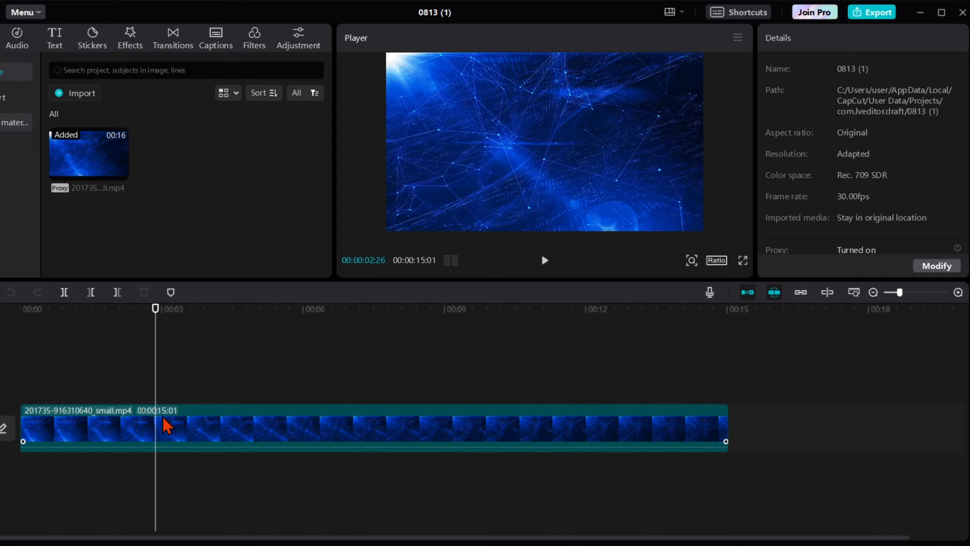
click(167, 425)
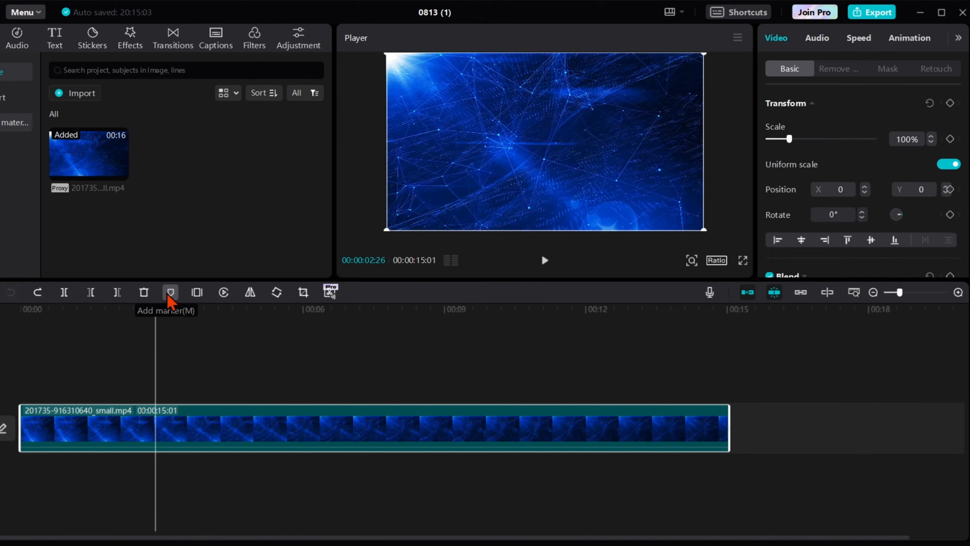
click(170, 294)
drag(153, 314, 286, 322)
click(171, 294)
Step: Split the clip at its first marker, at 00:00:02:26
click(156, 402)
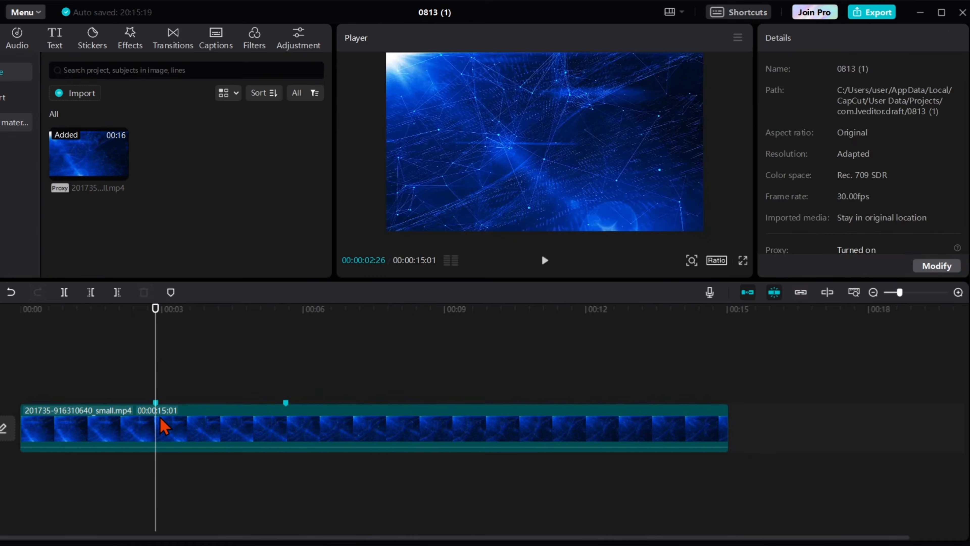
click(160, 417)
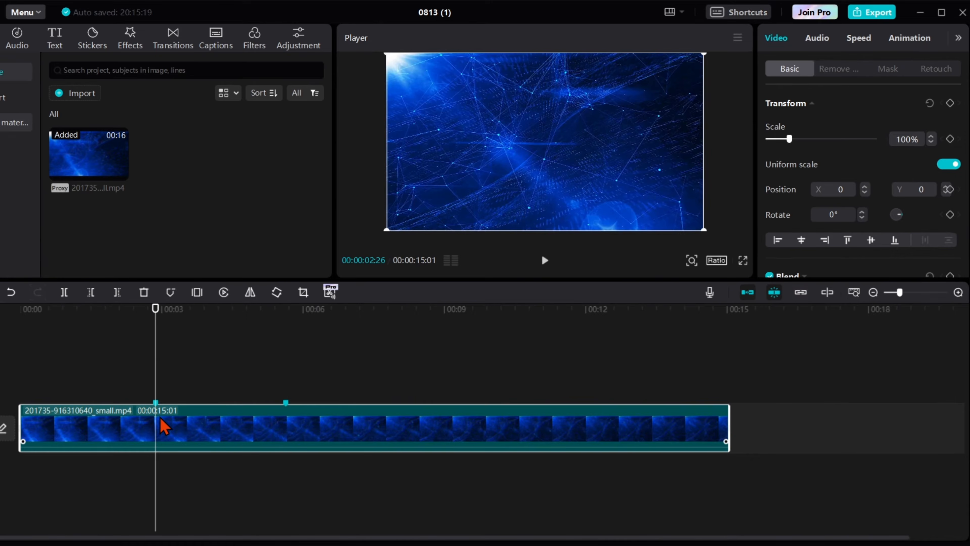
click(69, 297)
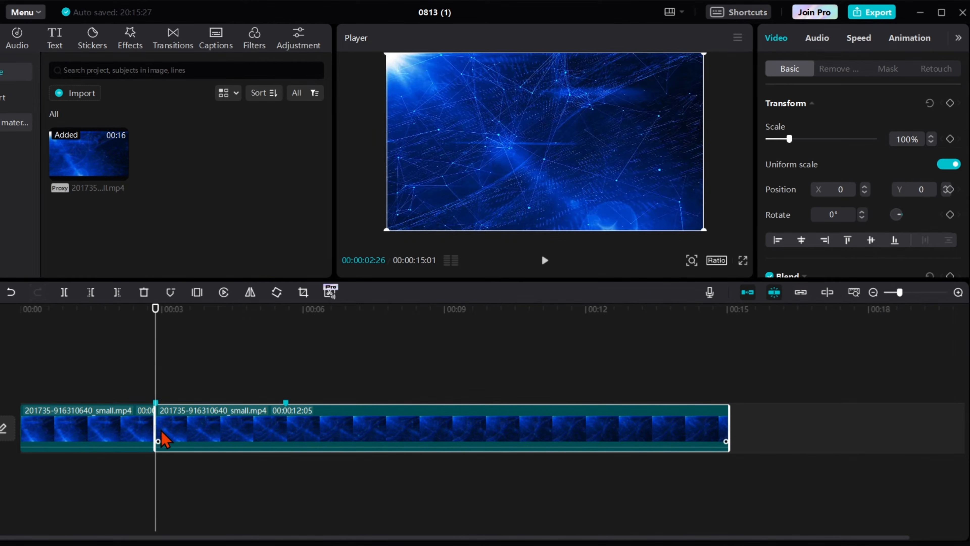
Step: Try trimming the start of the second segment up to the second marker, and undo the trim
drag(154, 426, 286, 437)
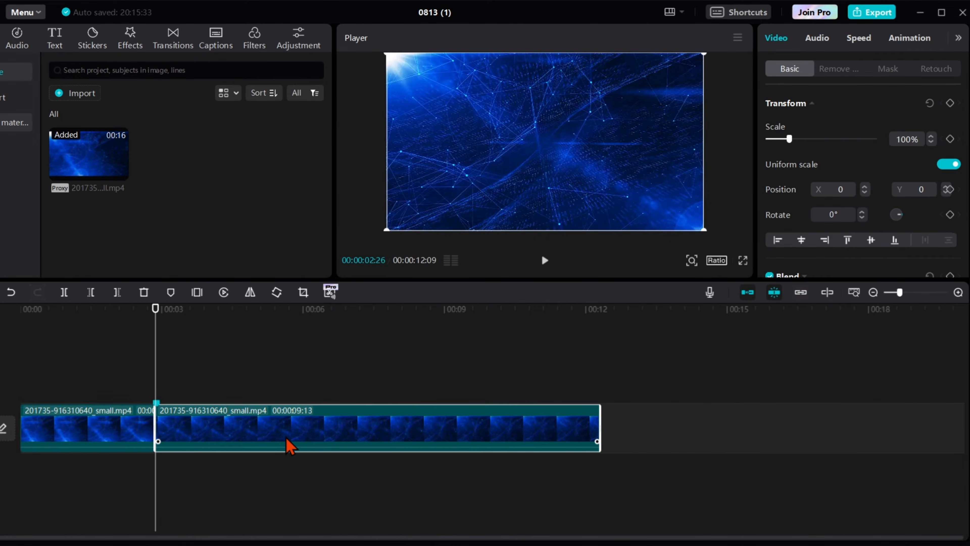
key(ctrl+z)
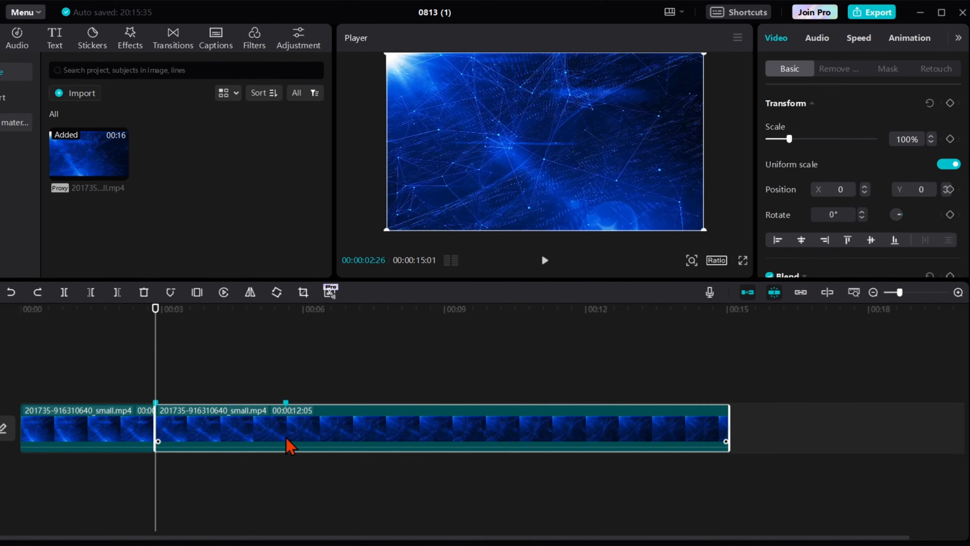
Step: Split the second segment at the second marker, 00:00:05:19, and delete the middle piece between the two markers
click(181, 334)
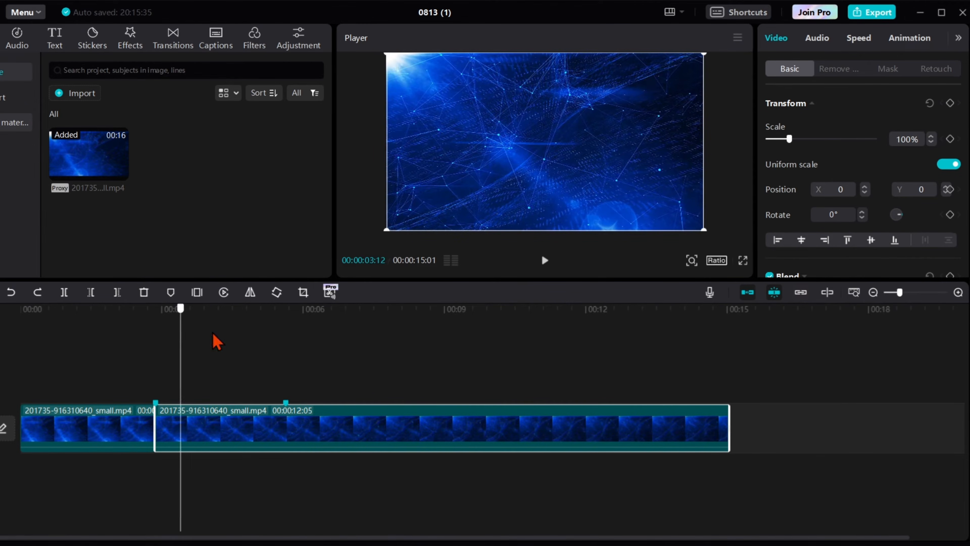
drag(217, 341, 289, 340)
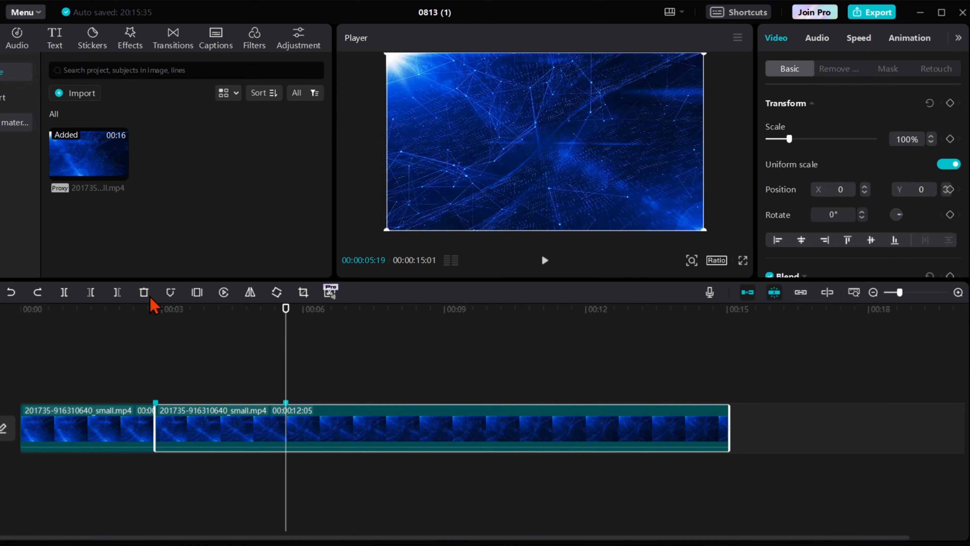
click(65, 293)
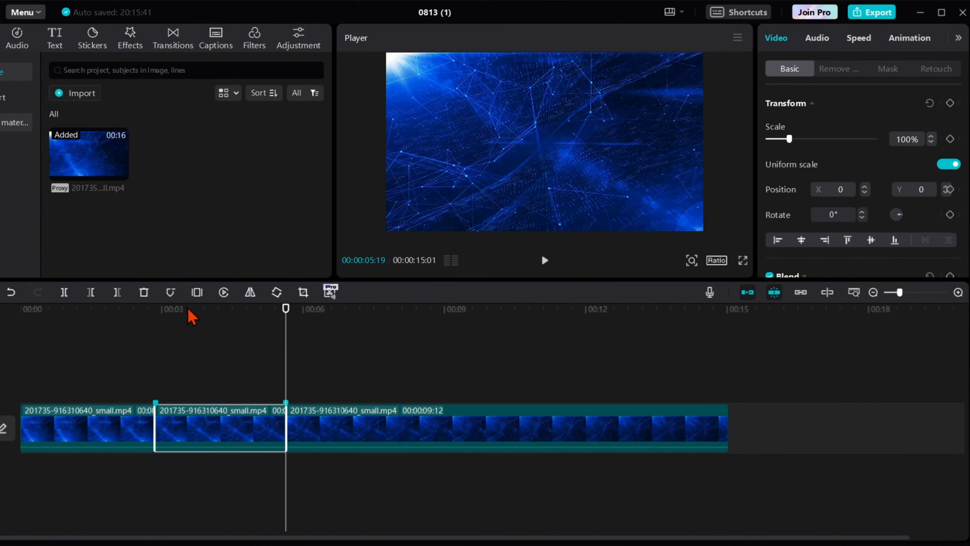
click(144, 293)
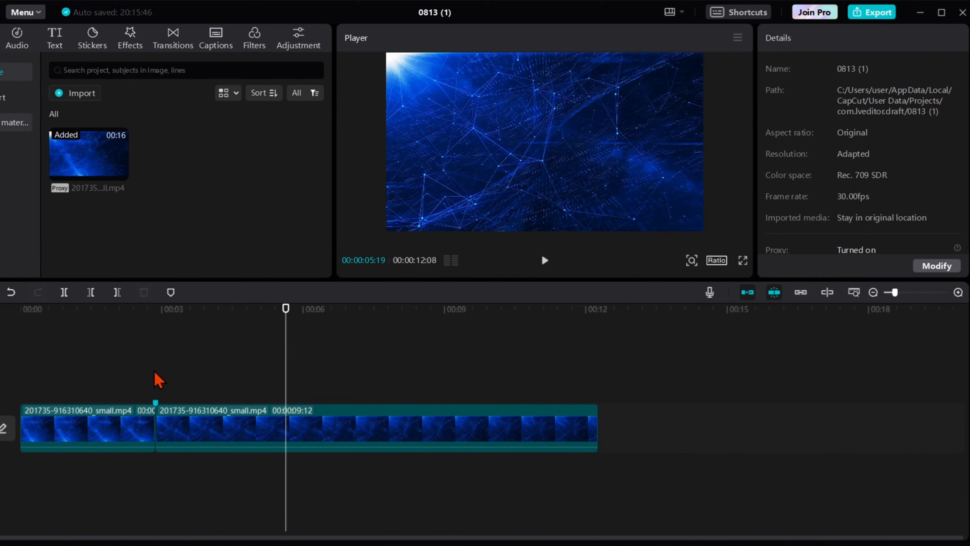
Step: Extract the audio from the second remaining clip on the timeline
click(205, 433)
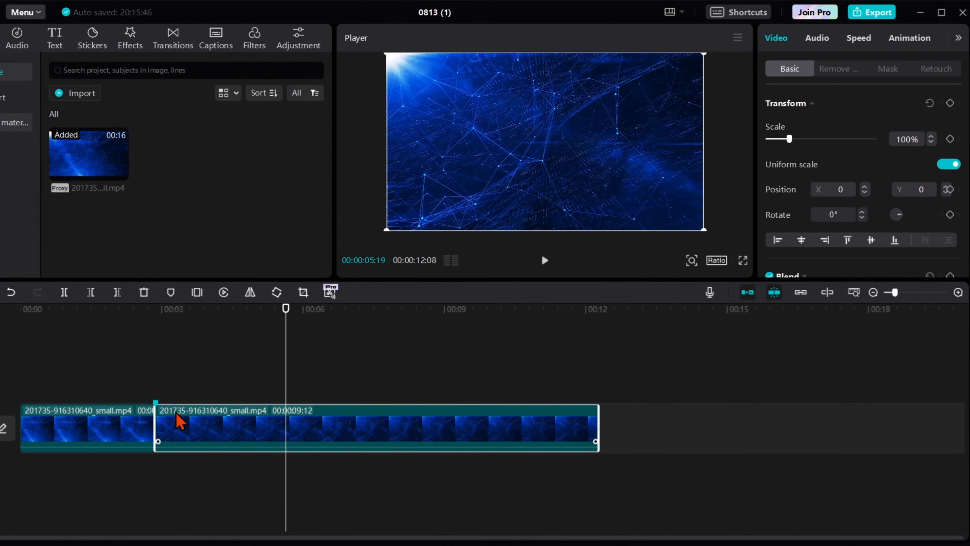
right_click(270, 434)
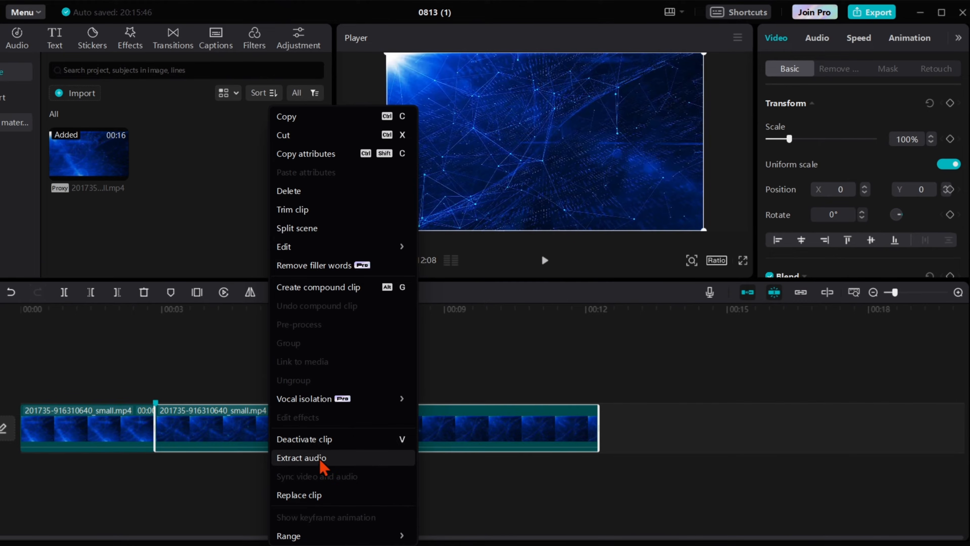
click(325, 461)
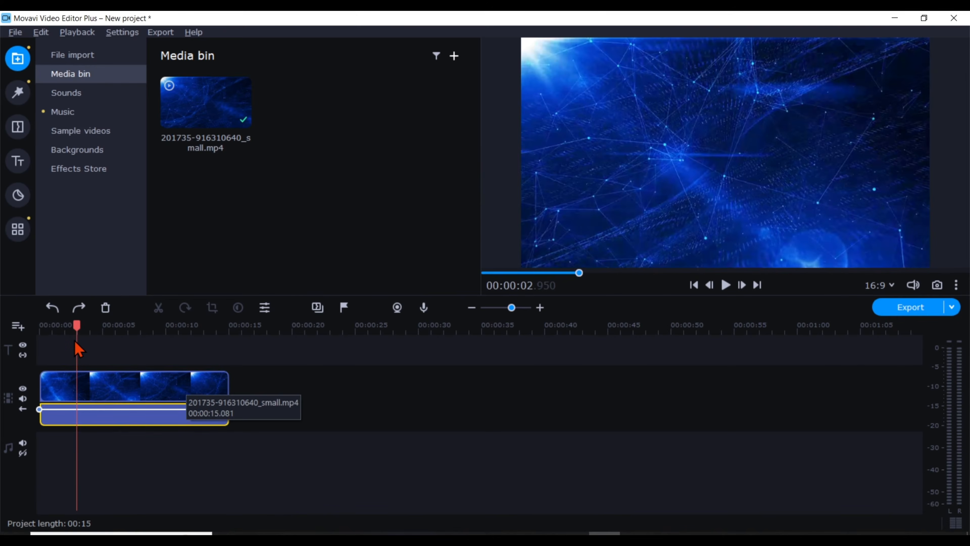
Step: Switch to Movavi Video Editor Plus and split the timeline clip at 00:00:05.900
click(88, 349)
click(115, 388)
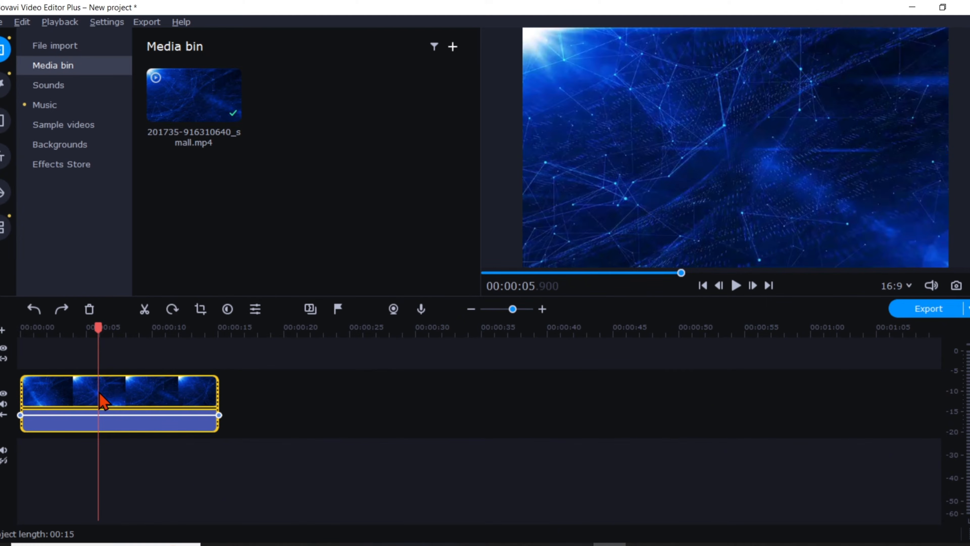
click(144, 311)
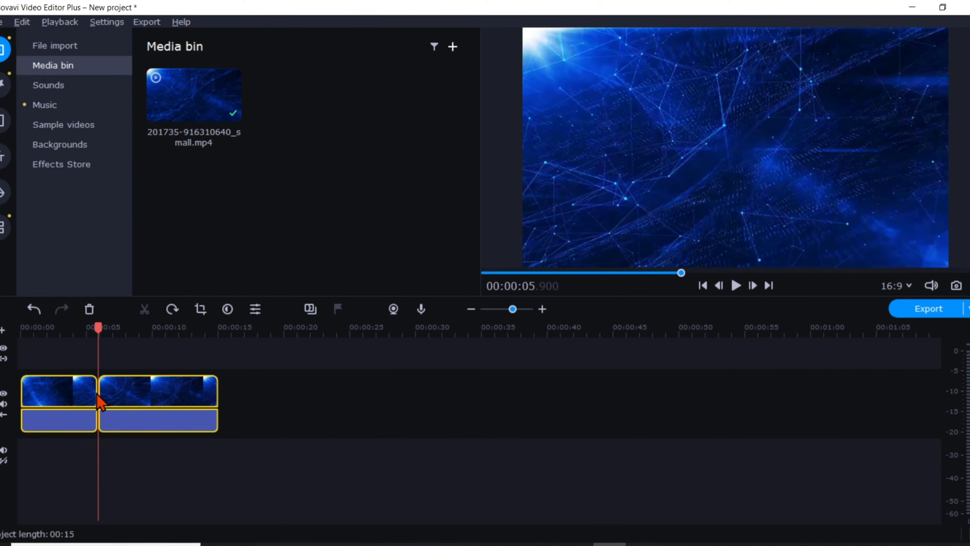
Step: Try shortening the second segment by trimming its start, and undo the trim
drag(97, 397, 180, 393)
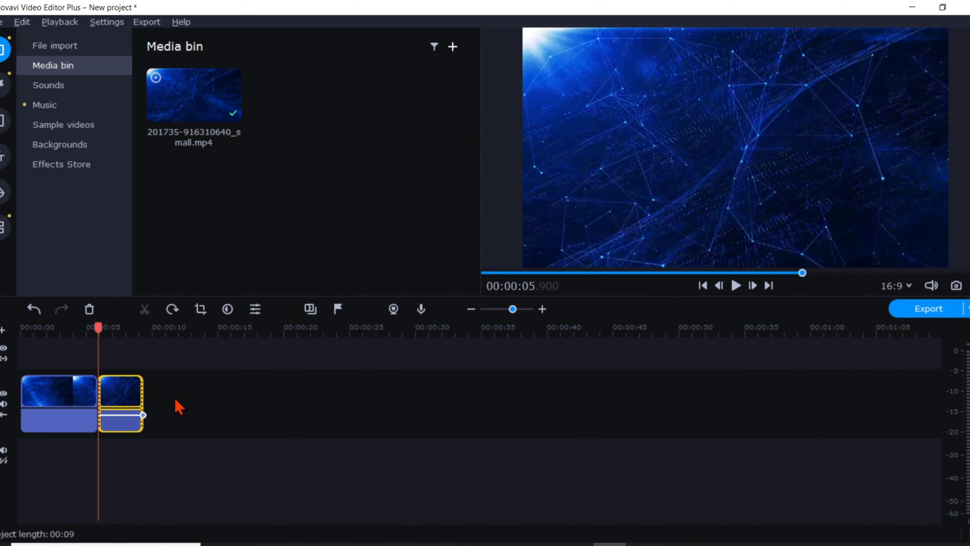
key(ctrl+z)
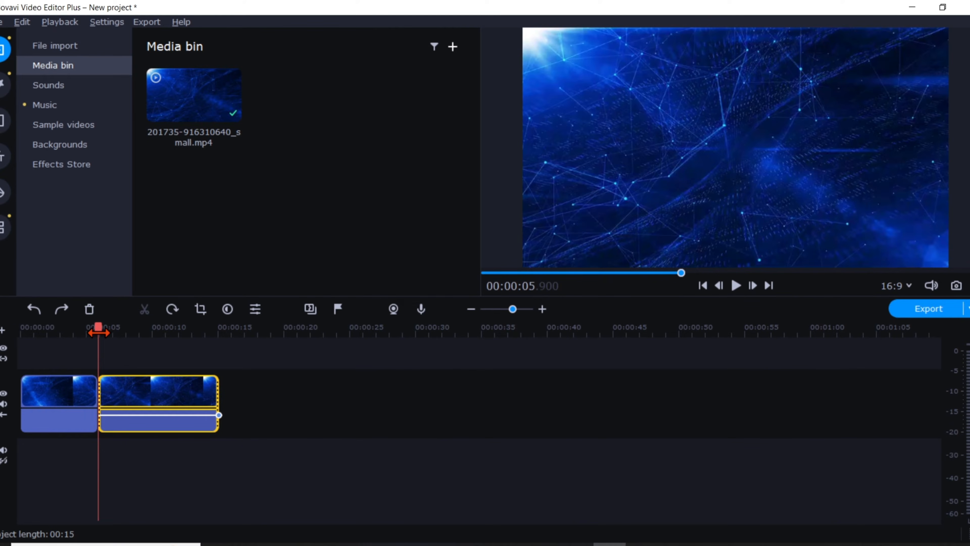
Step: Split the second segment at 00:00:09.800 and delete the middle piece between the two cuts
drag(99, 332, 157, 331)
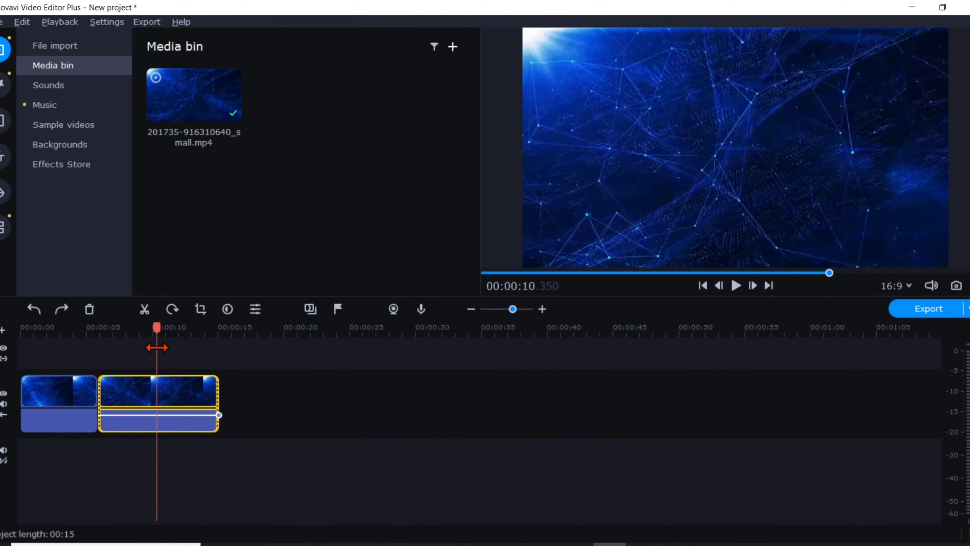
click(149, 399)
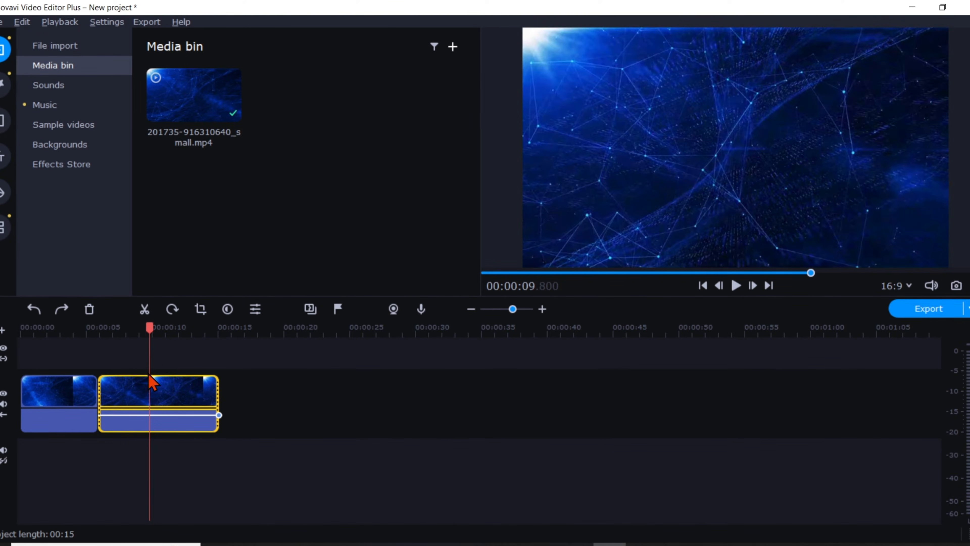
click(149, 312)
click(120, 408)
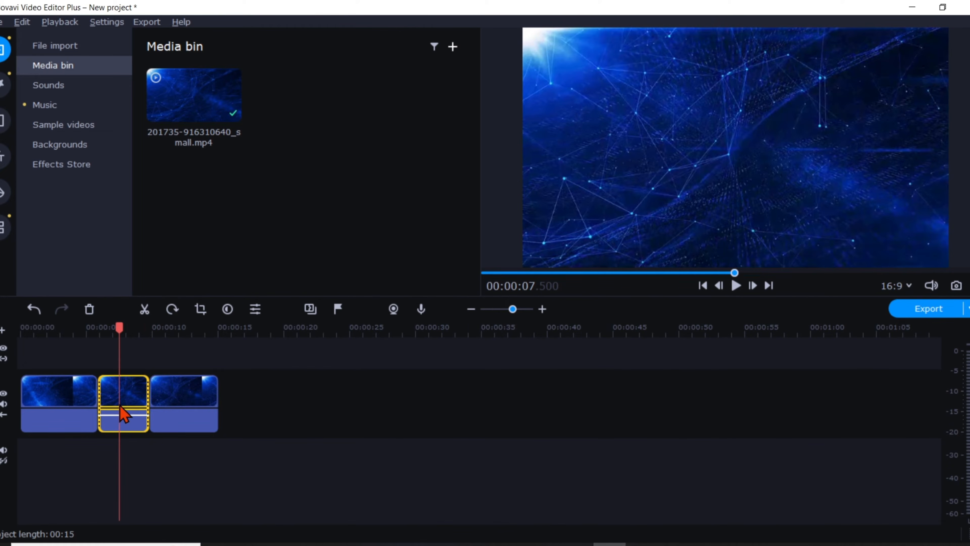
click(94, 309)
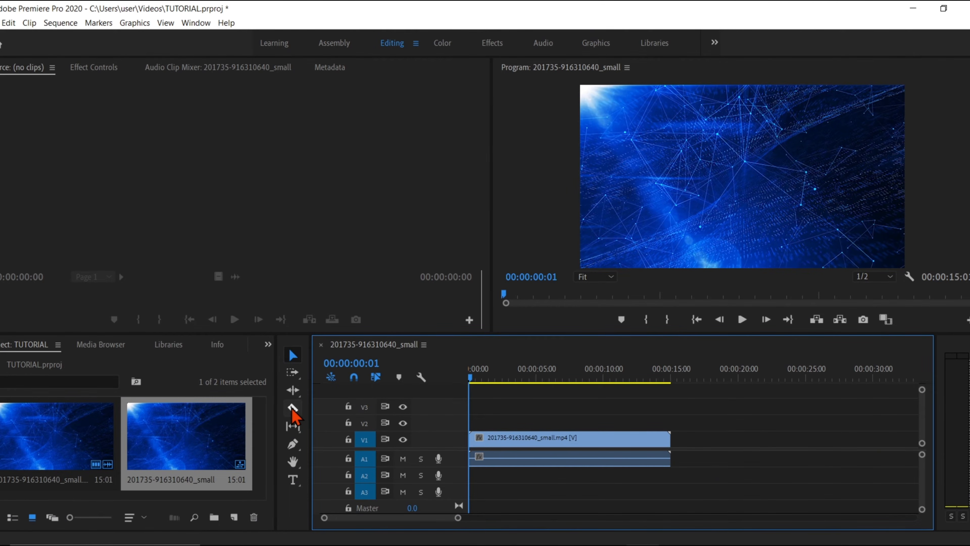
Step: Split the timeline clip into three pieces with the Razor tool, cutting at about 00:00:04:08 and 00:00:08:12
click(296, 412)
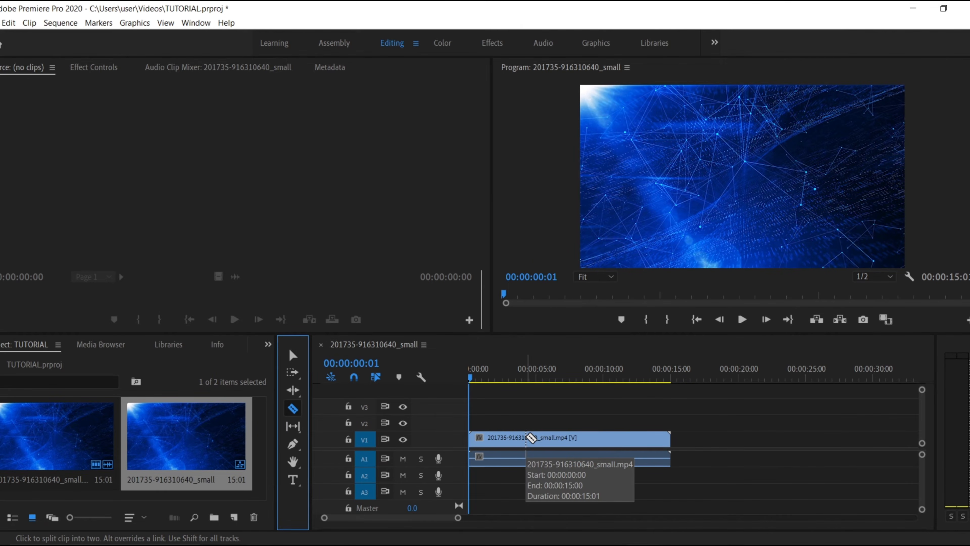
click(526, 438)
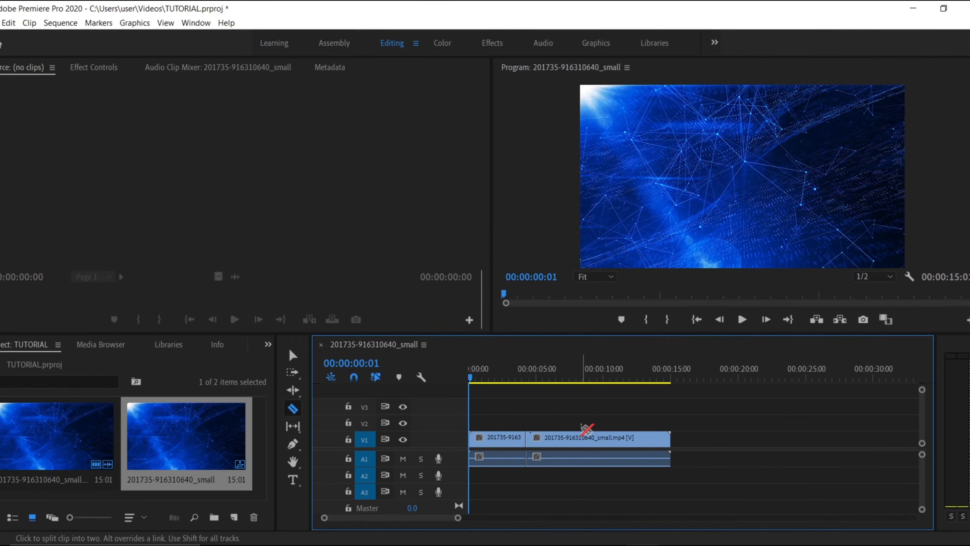
click(581, 436)
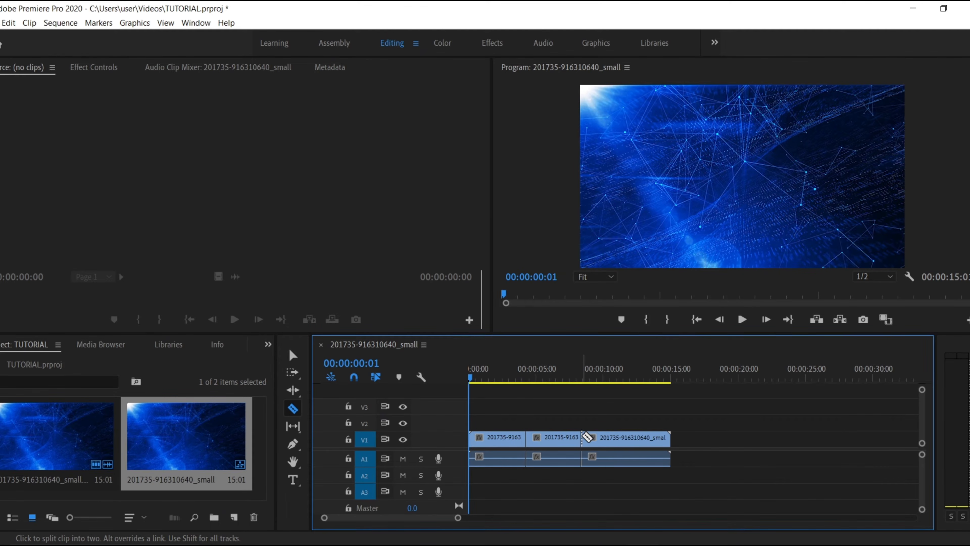
click(566, 438)
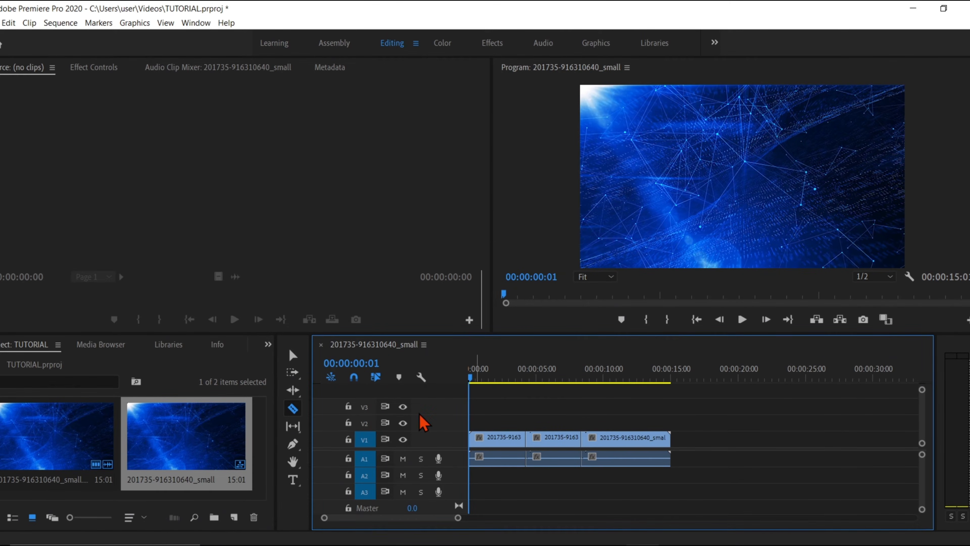
Step: Delete the middle piece between the two cuts and move the last clip against the end of the first
click(293, 356)
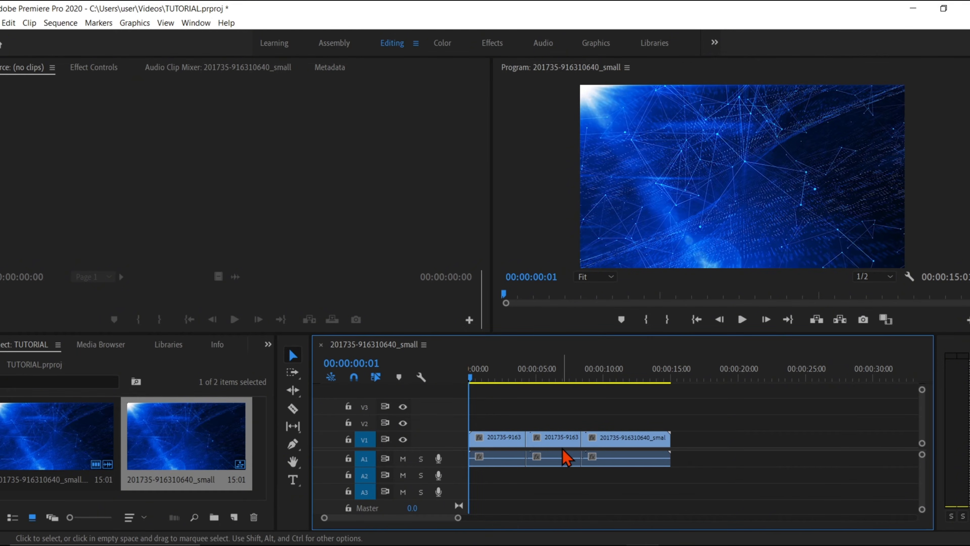
click(559, 439)
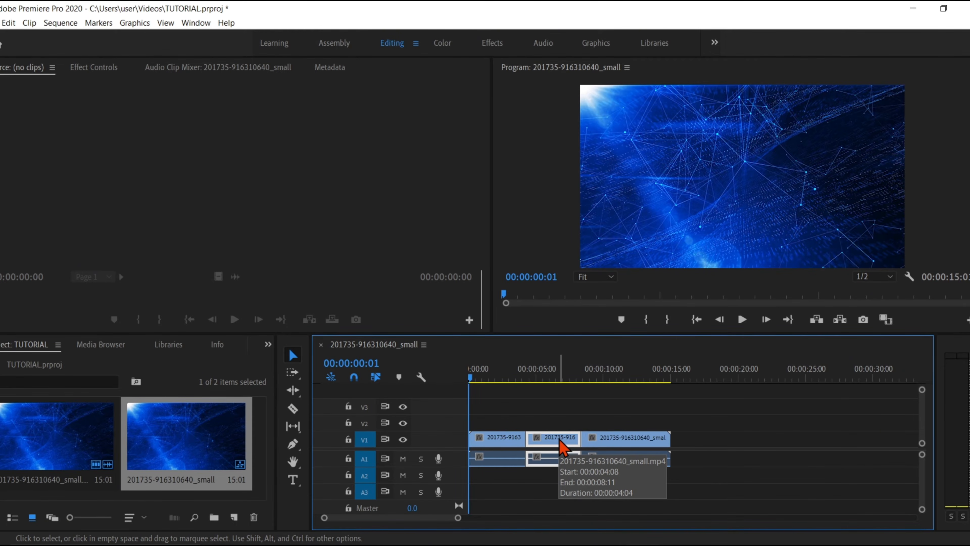
key(Delete)
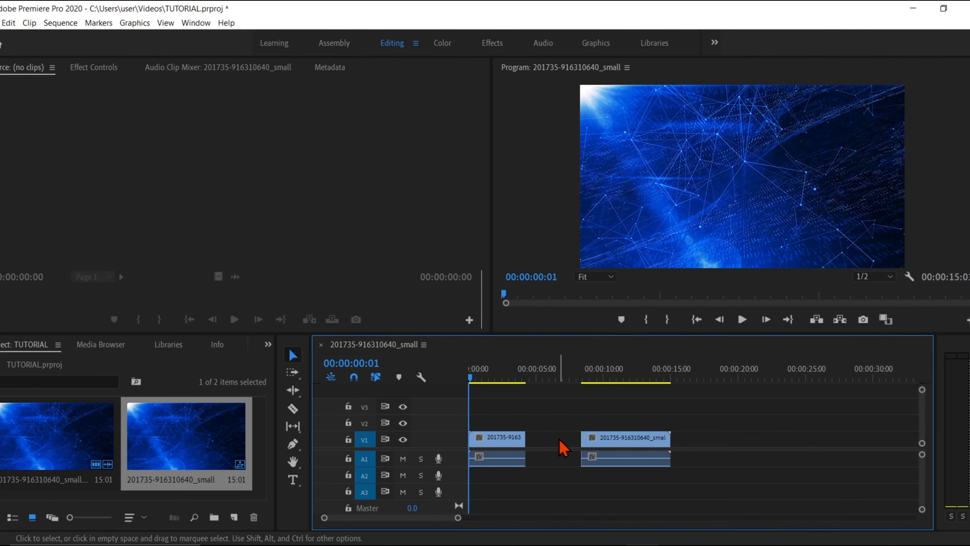
drag(623, 443, 538, 442)
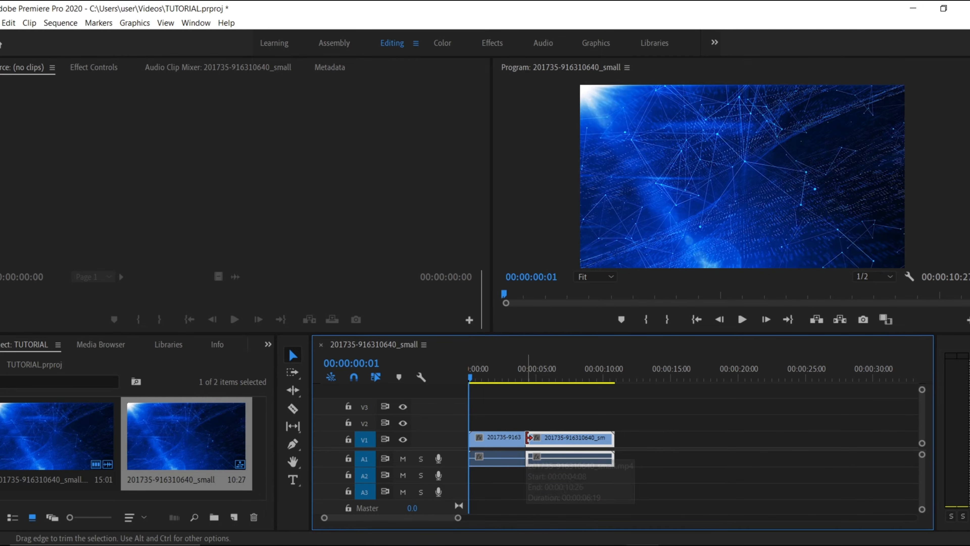
Step: Trim about 3 seconds off the second clip's start and close the resulting gap with Ripple Delete
drag(529, 437, 569, 438)
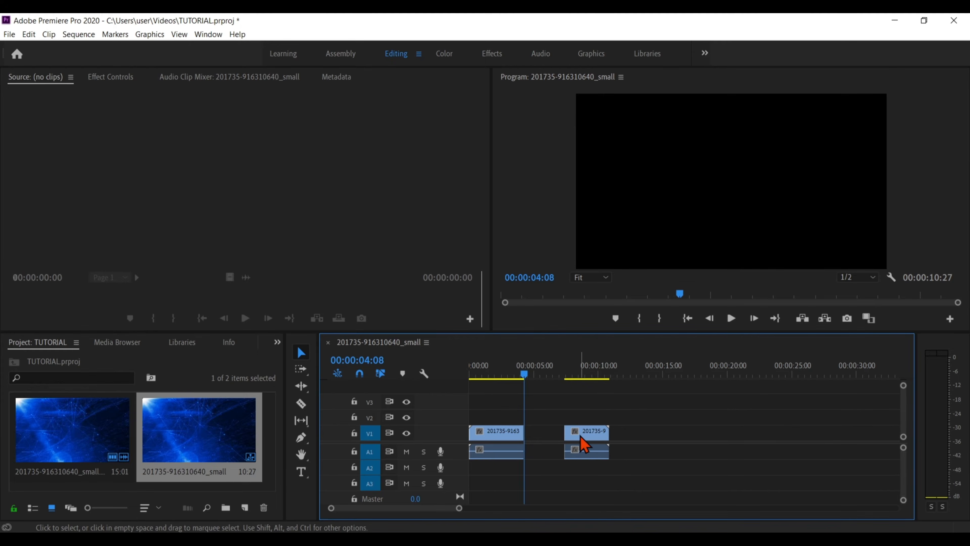
mouse_move(578, 440)
mouse_down()
mouse_move(531, 440)
mouse_move(580, 441)
mouse_up()
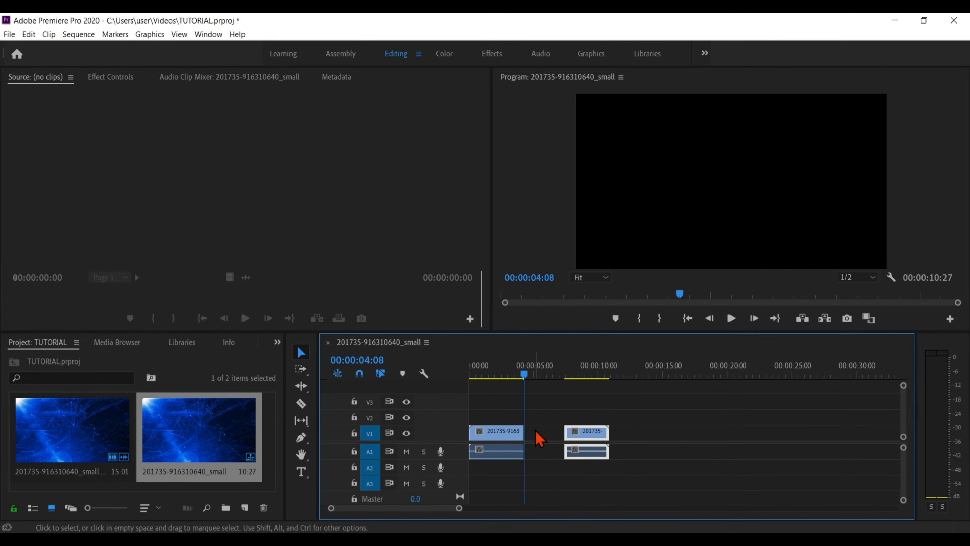
click(539, 440)
right_click(539, 439)
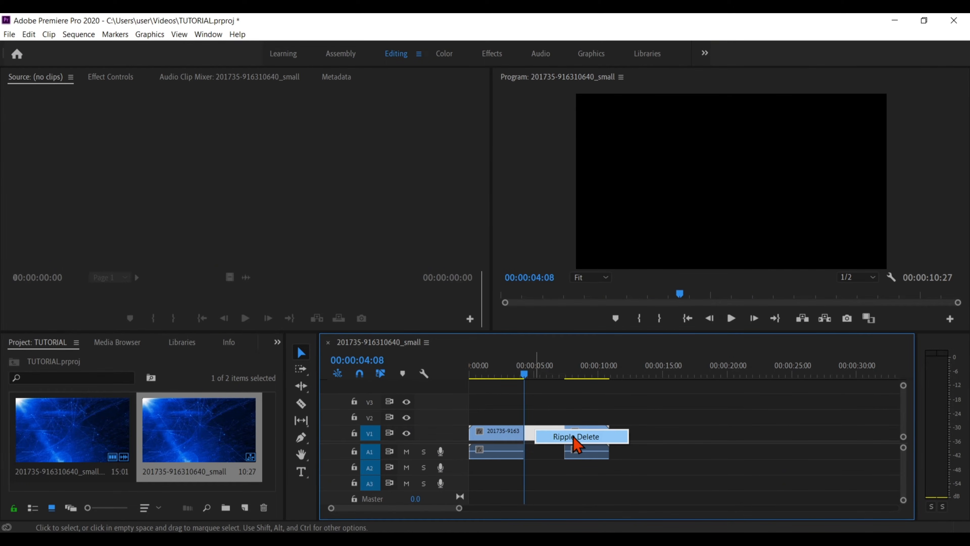
click(577, 443)
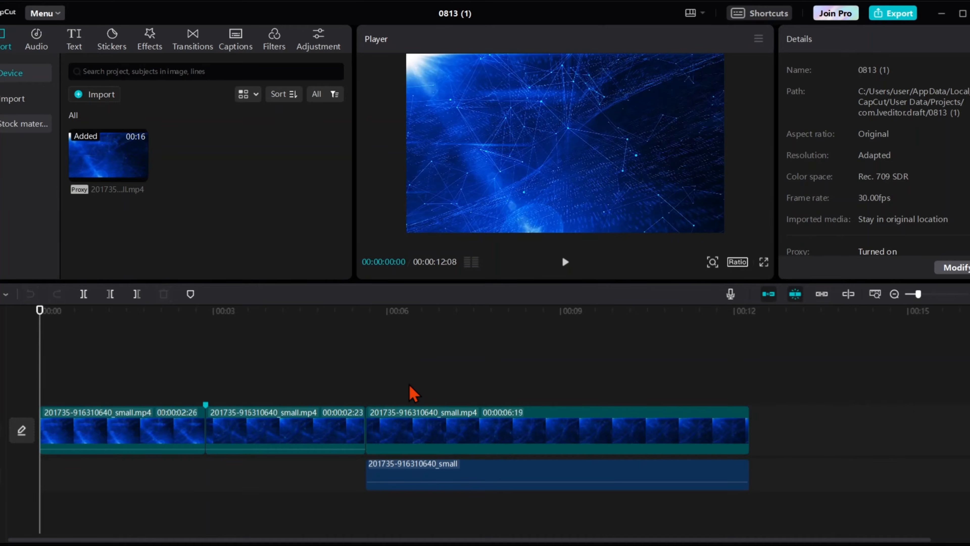
Step: Add the Cube transition from the Slide category at the cut between the first and second clips
click(205, 336)
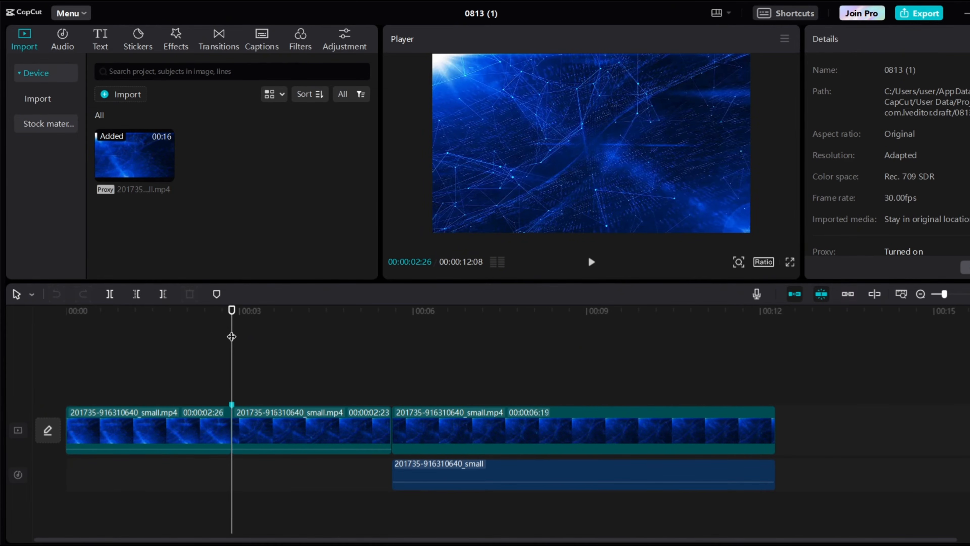
click(224, 50)
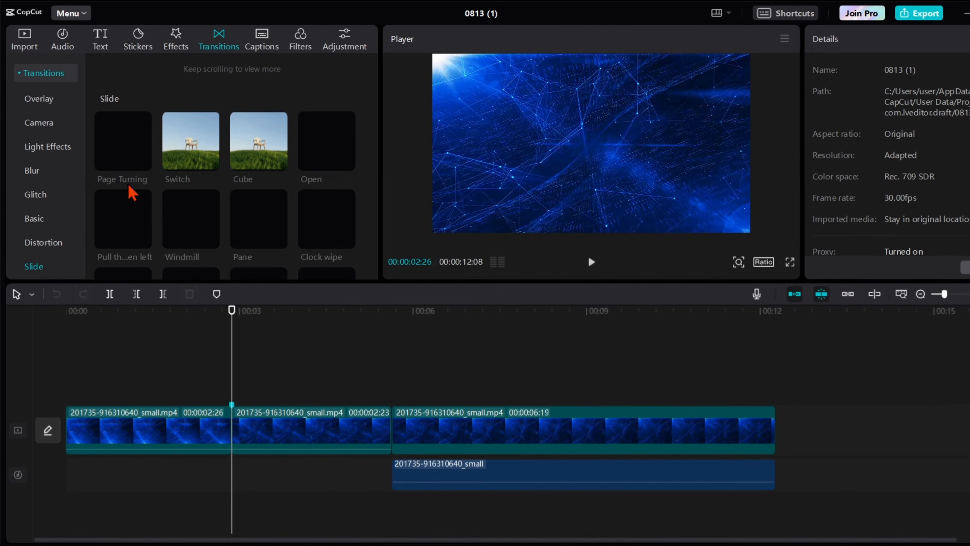
click(46, 74)
click(47, 75)
drag(86, 98, 90, 217)
drag(85, 153, 89, 113)
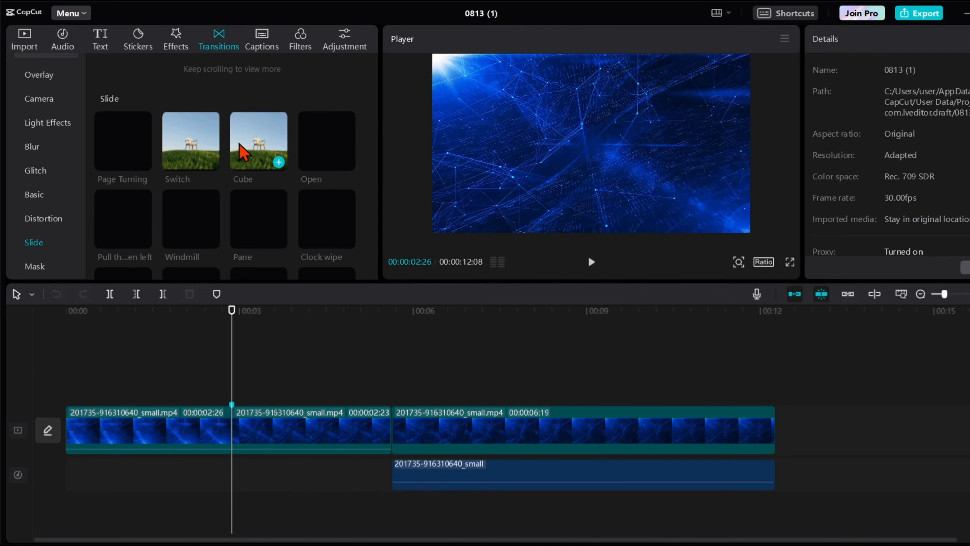
drag(246, 146, 229, 420)
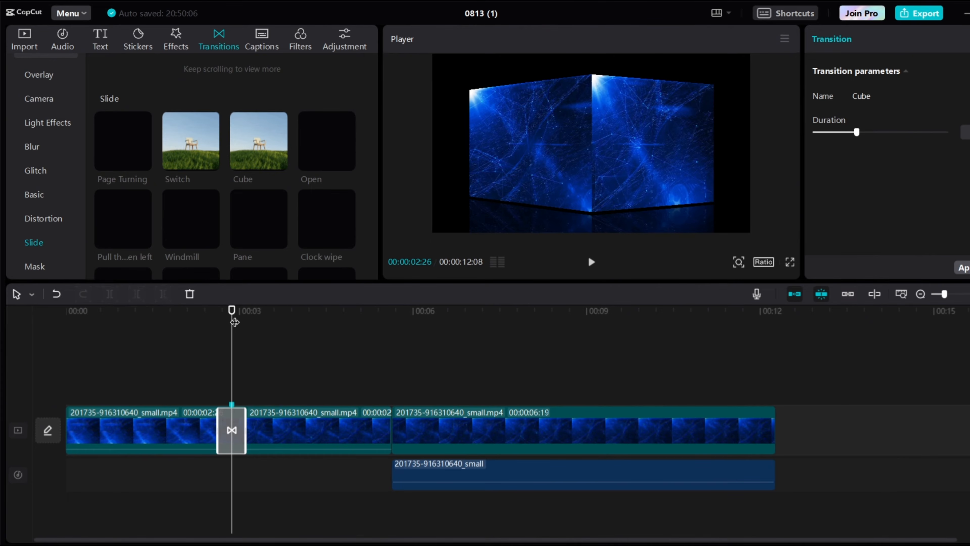
Step: Play back the Cube transition, starting from about 00:00:02:19, and stop playback past it
drag(234, 322, 221, 321)
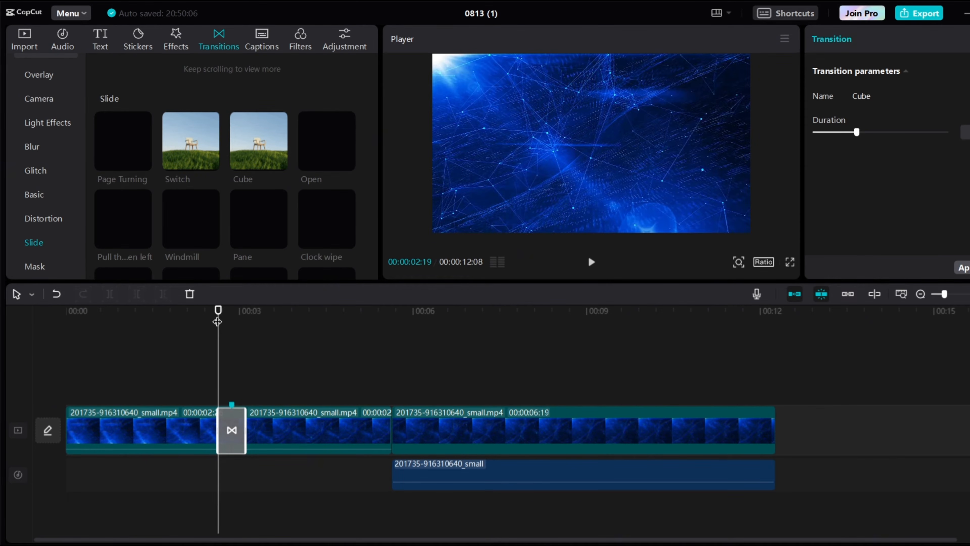
key(space)
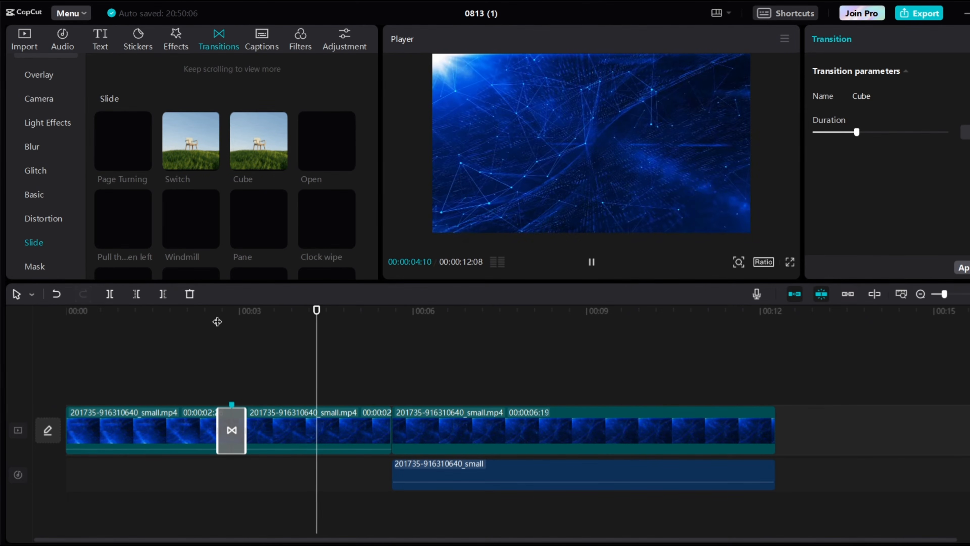
key(space)
Step: Try the Switch transition at the cut between the second and third clips, and delete it after a preview
mouse_move(188, 154)
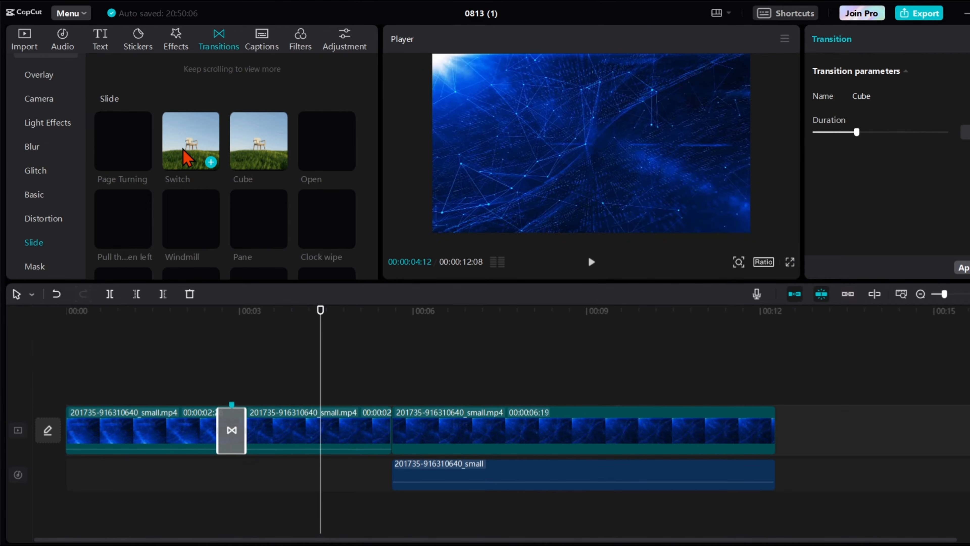
drag(187, 155, 386, 421)
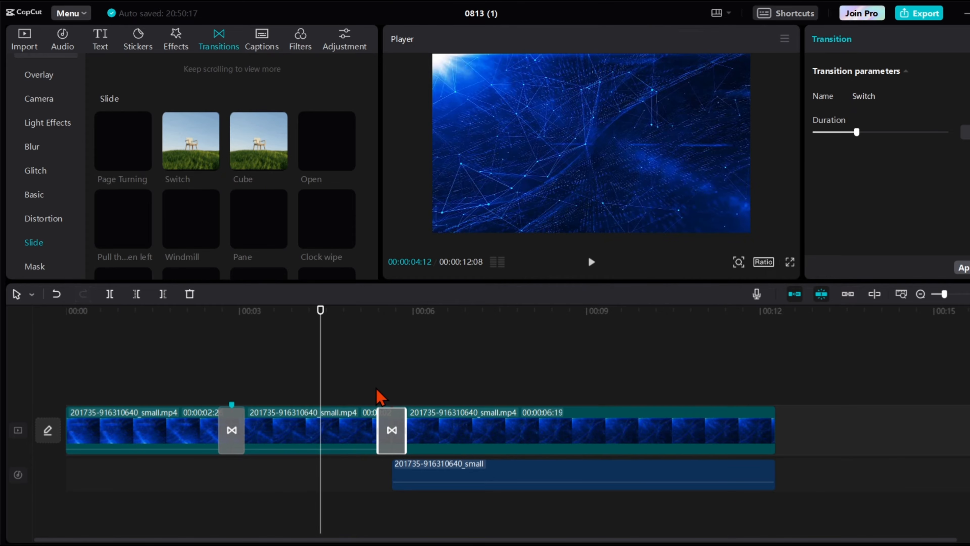
click(377, 395)
key(space)
key(space)
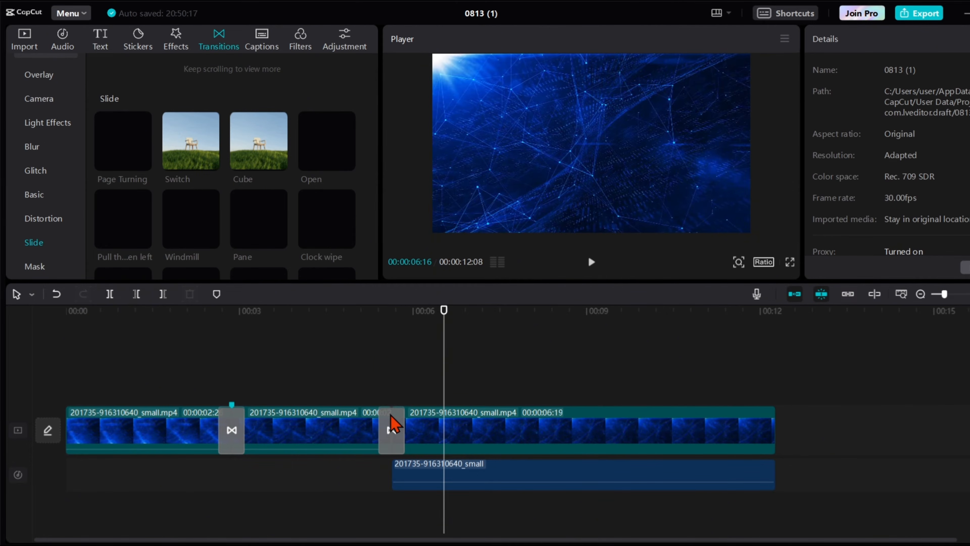
right_click(393, 424)
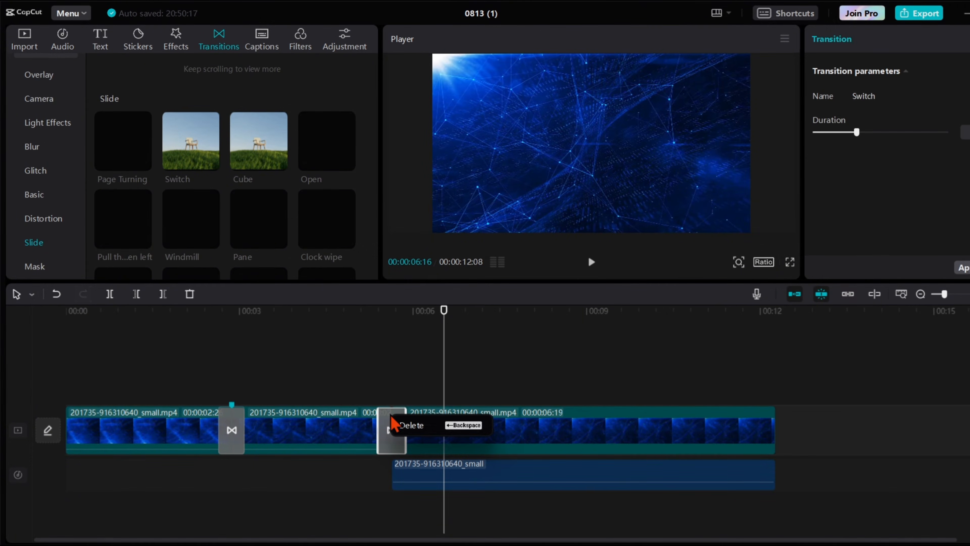
click(408, 426)
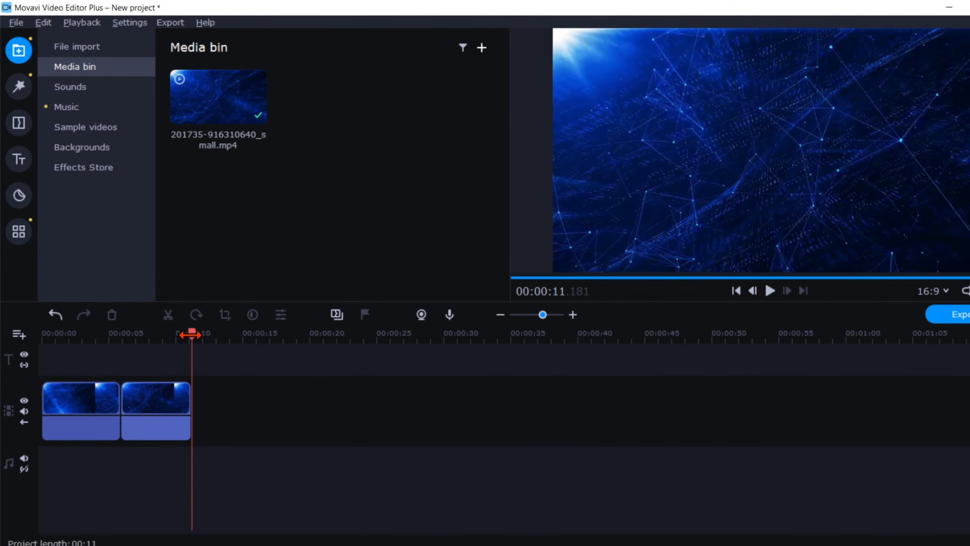
Step: Add the featured Page turn transition at the cut between the two clips at 00:00:05.900 and scrub back over it
drag(191, 334, 121, 346)
click(19, 123)
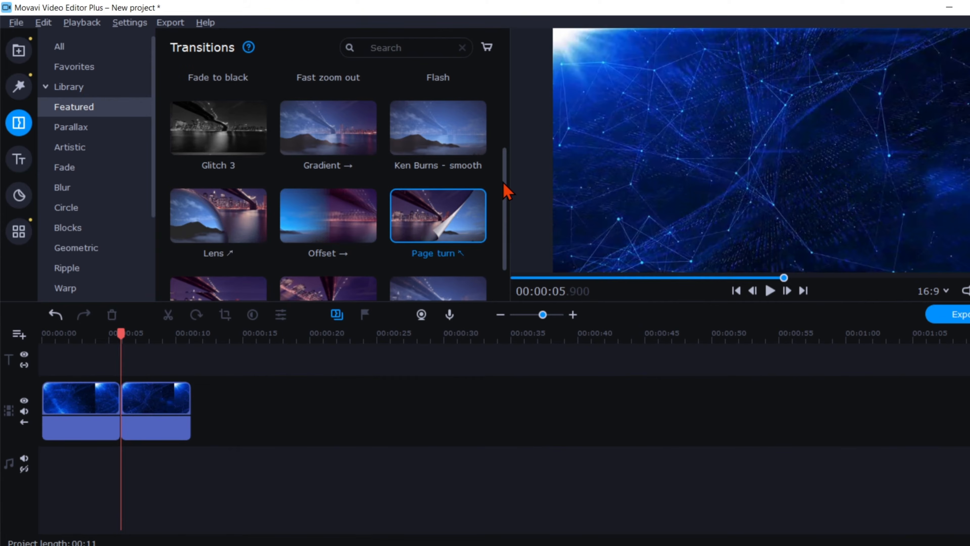
scroll(506, 188, down, 2)
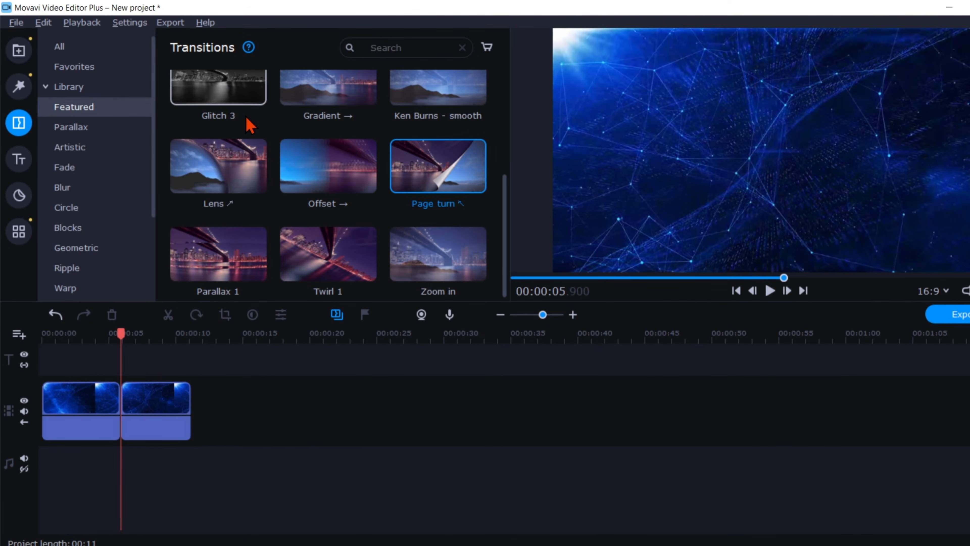
drag(420, 176, 110, 378)
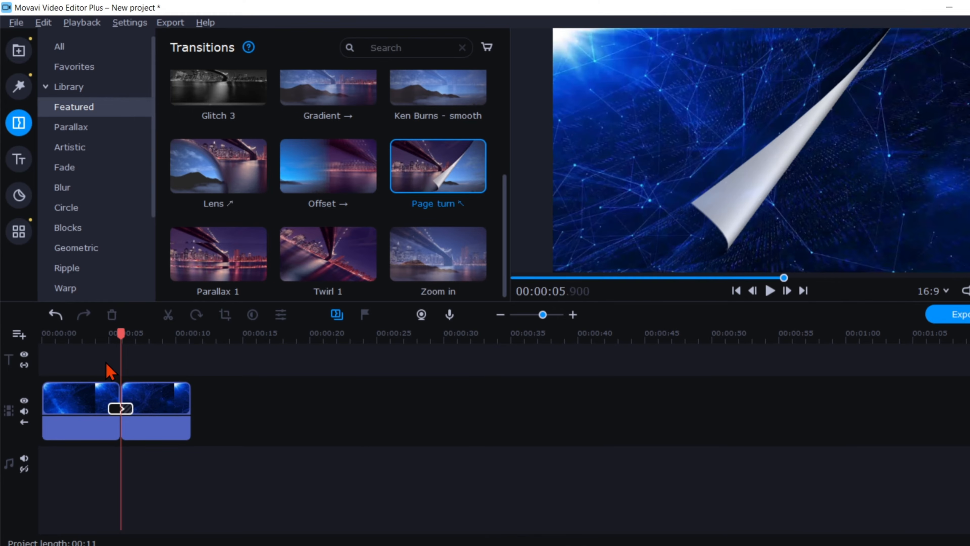
drag(122, 345, 108, 345)
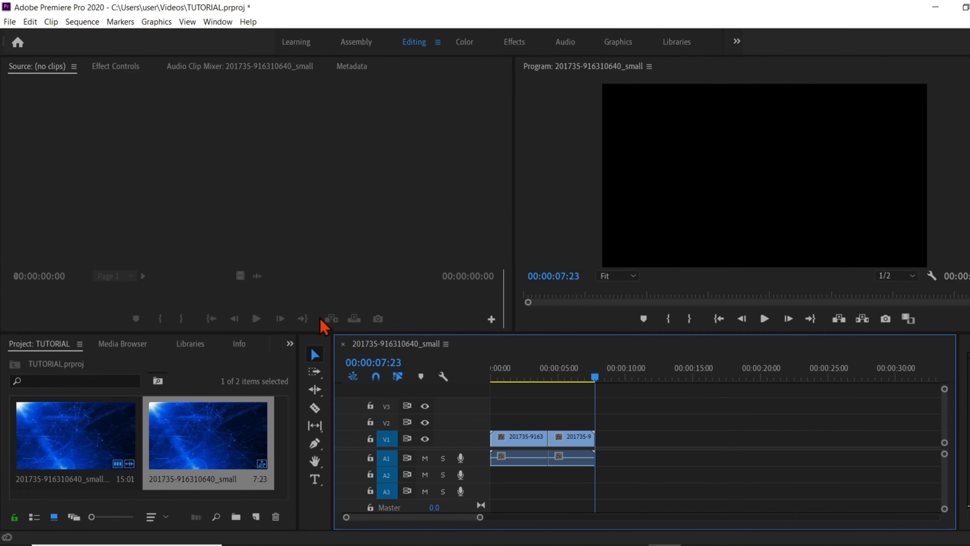
Step: Apply the Cube Spin video transition from 3D Motion at the cut between the two clips and play it back from about 00:00:03:13
click(290, 343)
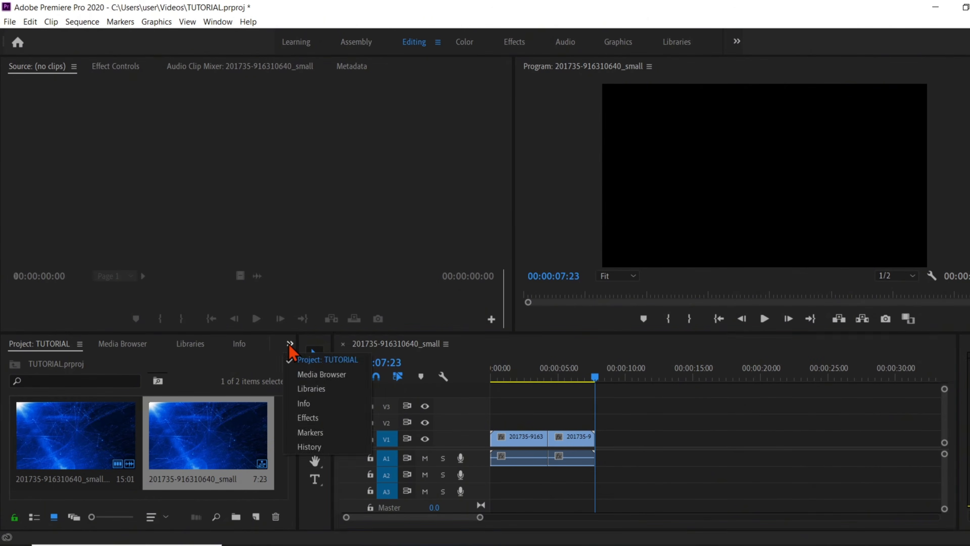
click(316, 418)
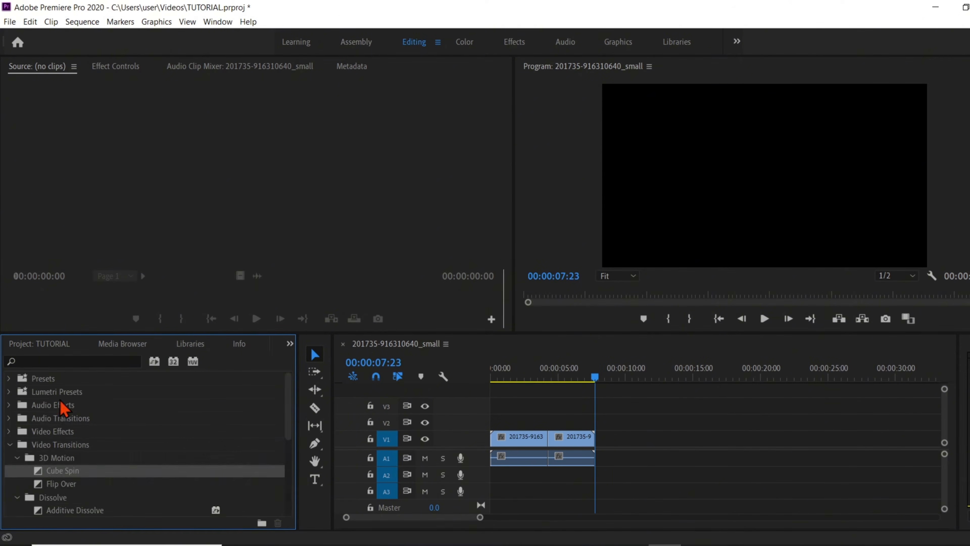
click(9, 445)
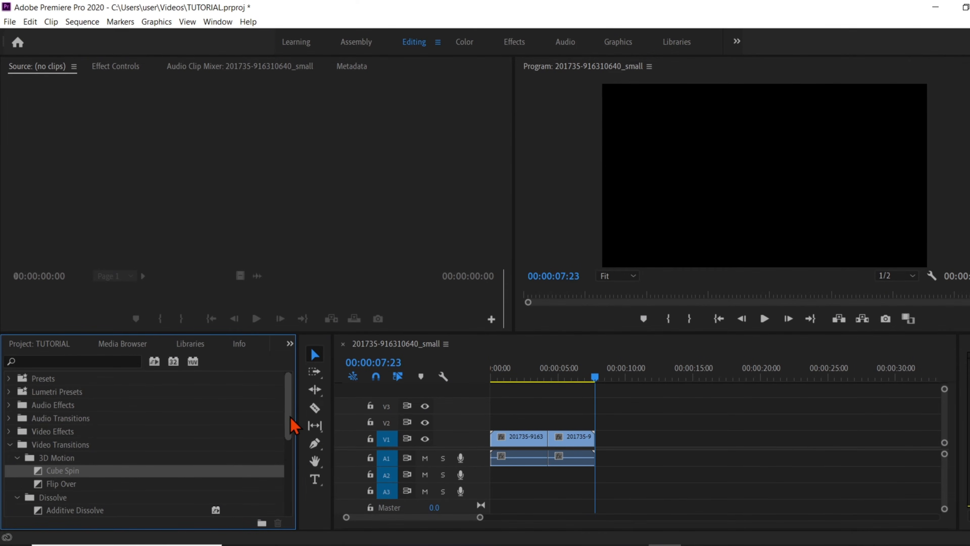
scroll(293, 428, down, 3)
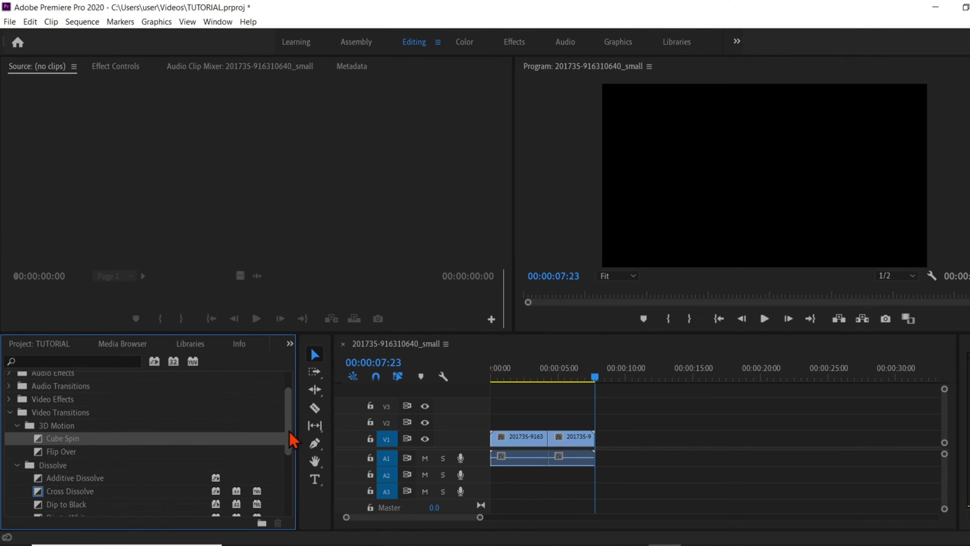
drag(289, 431, 289, 429)
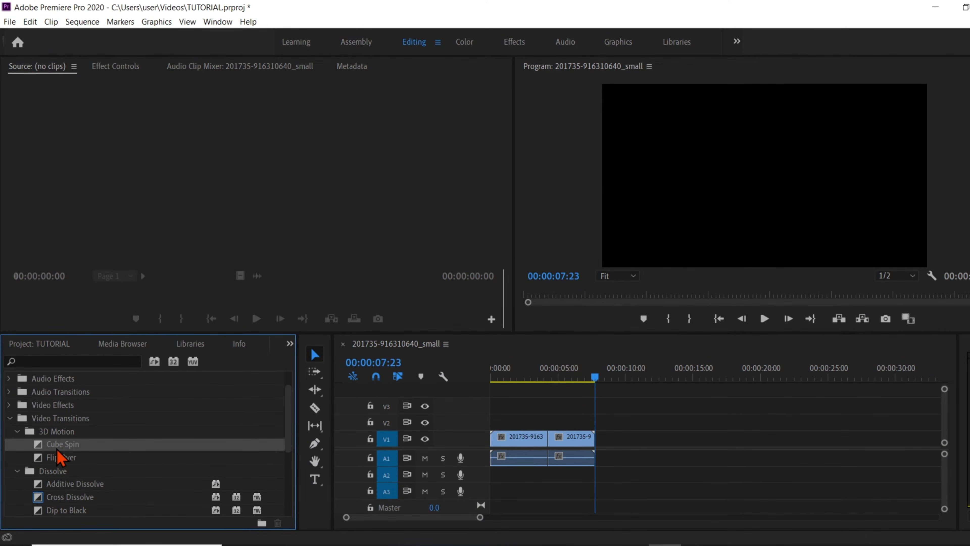
drag(57, 449, 95, 445)
drag(319, 461, 549, 438)
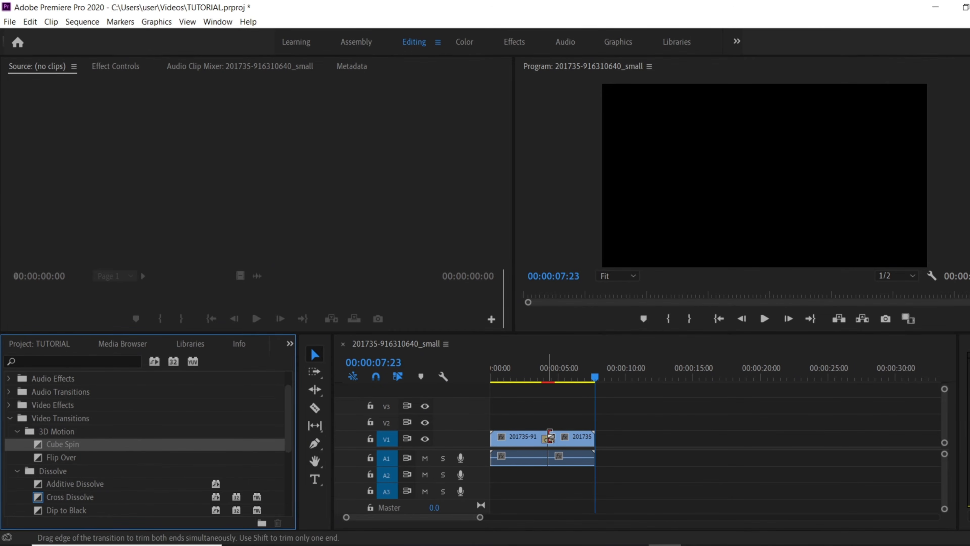
drag(596, 381, 536, 394)
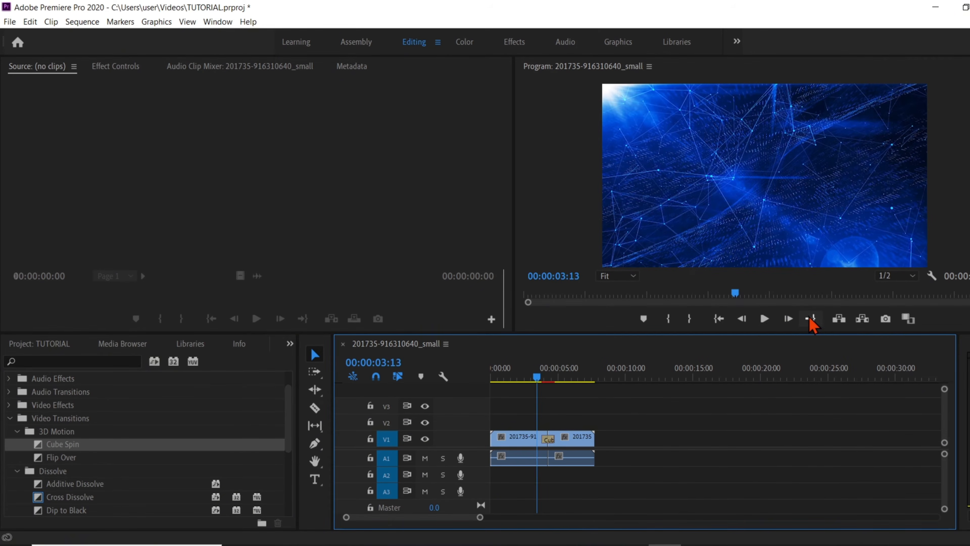
click(762, 321)
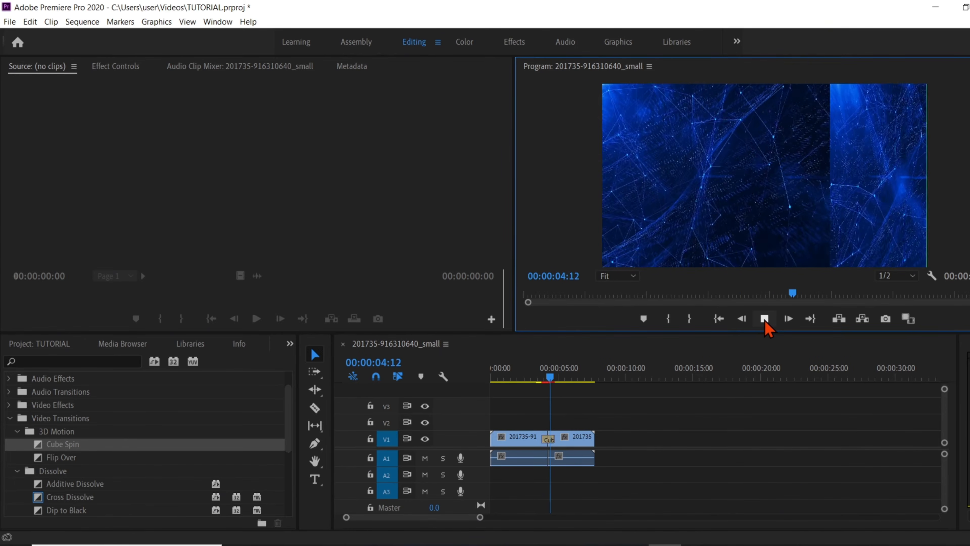
Step: Stop playback and apply the Convolution Kernel video effect from the Adjust group to the second clip
click(765, 320)
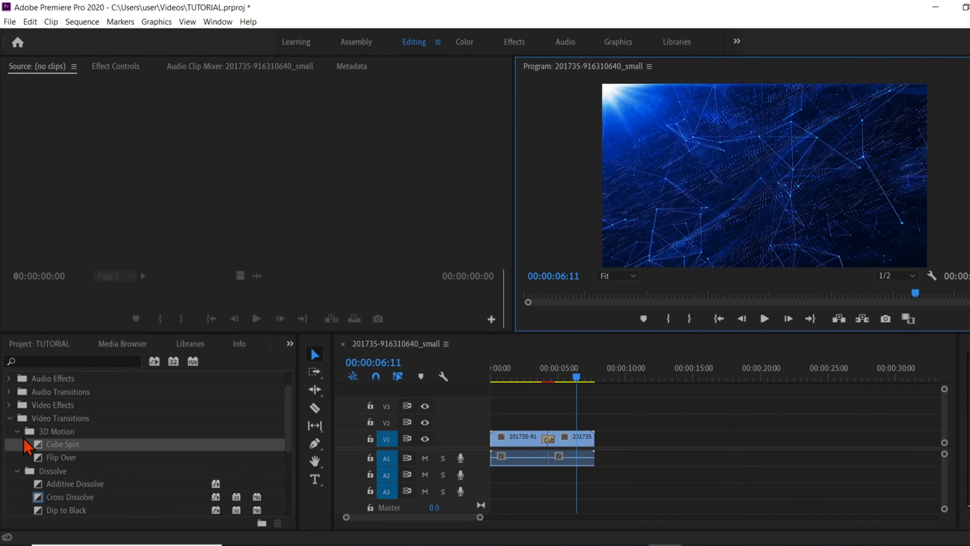
click(7, 407)
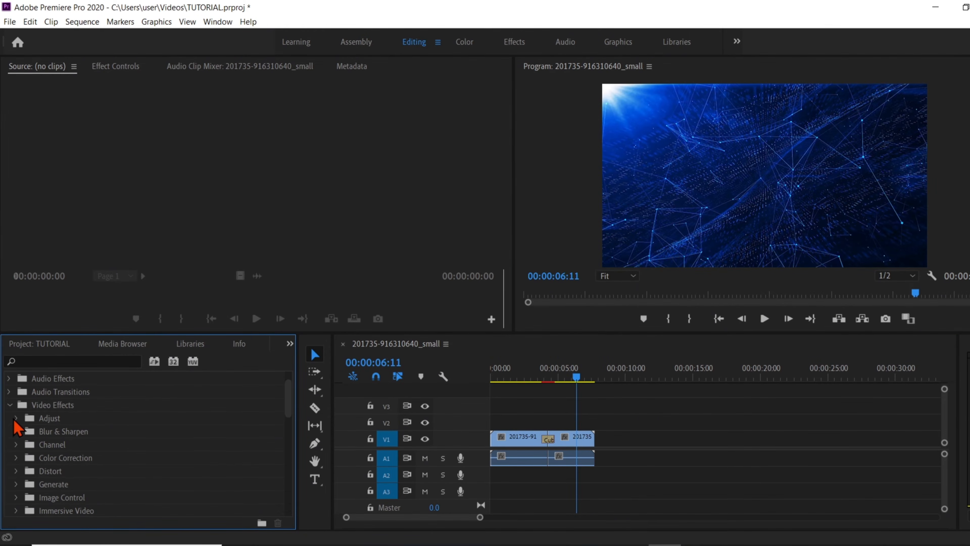
click(15, 418)
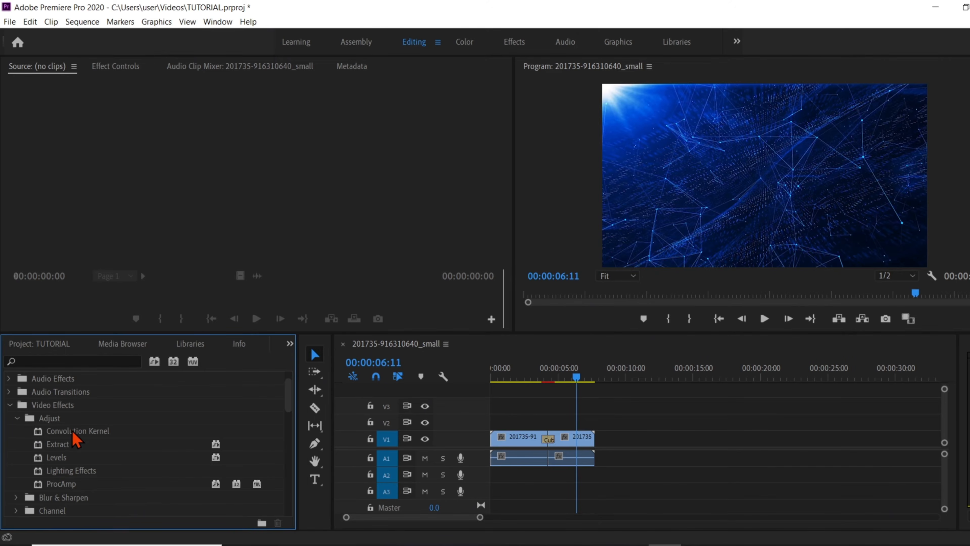
drag(77, 431, 571, 447)
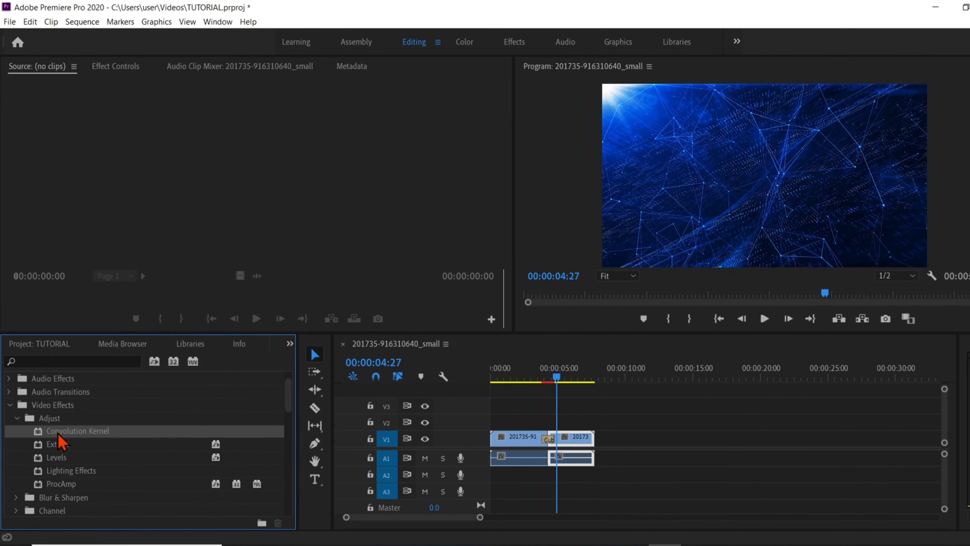
drag(59, 435, 569, 440)
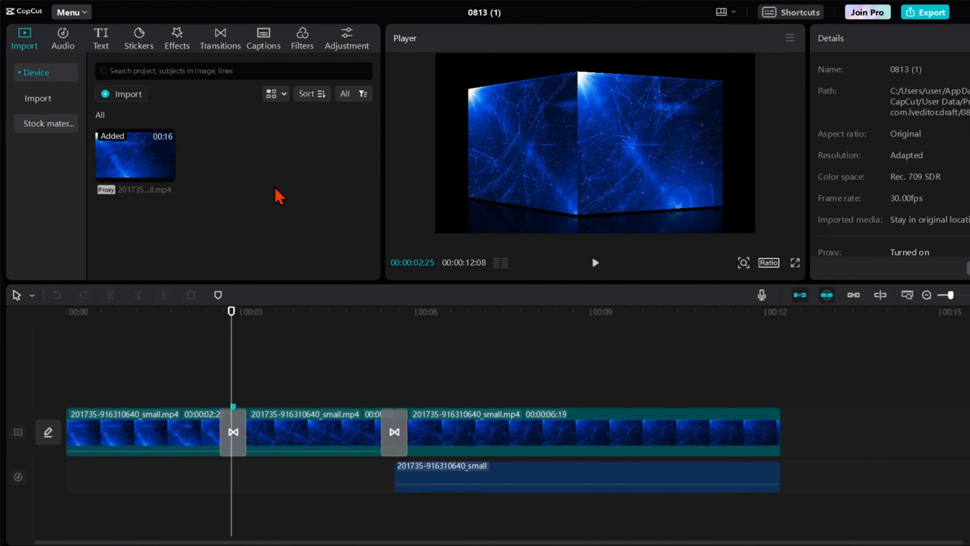
Step: Switch to CapCut, add a default text clip at 00:00:02:25 and select it on the timeline
click(100, 42)
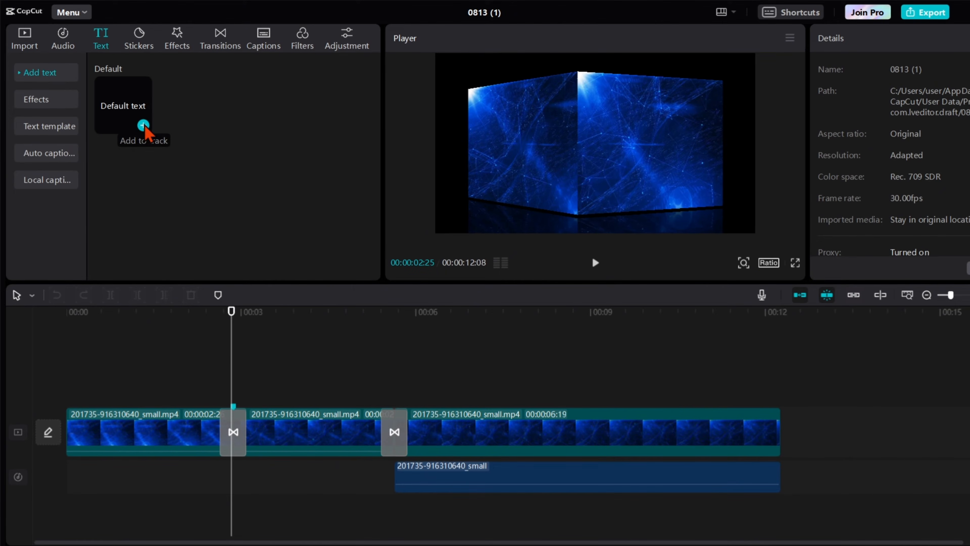
click(144, 125)
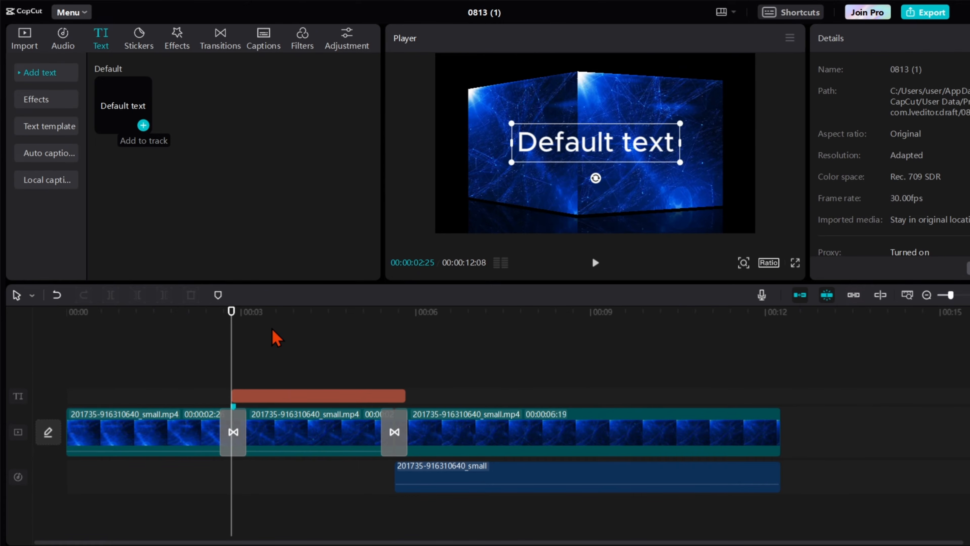
click(298, 396)
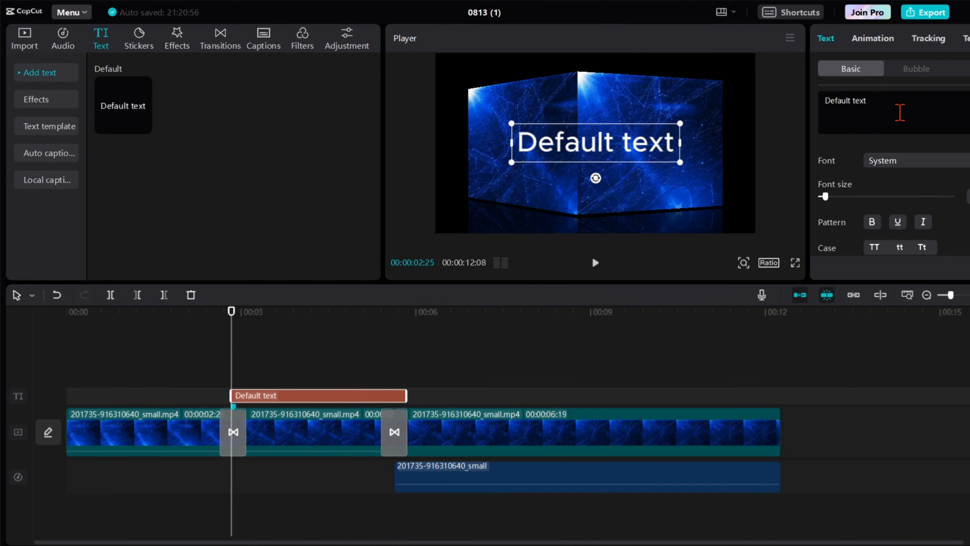
Step: Replace the default wording of the selected text clip with "PLEASE SUBSCRIBE"
drag(890, 111, 825, 103)
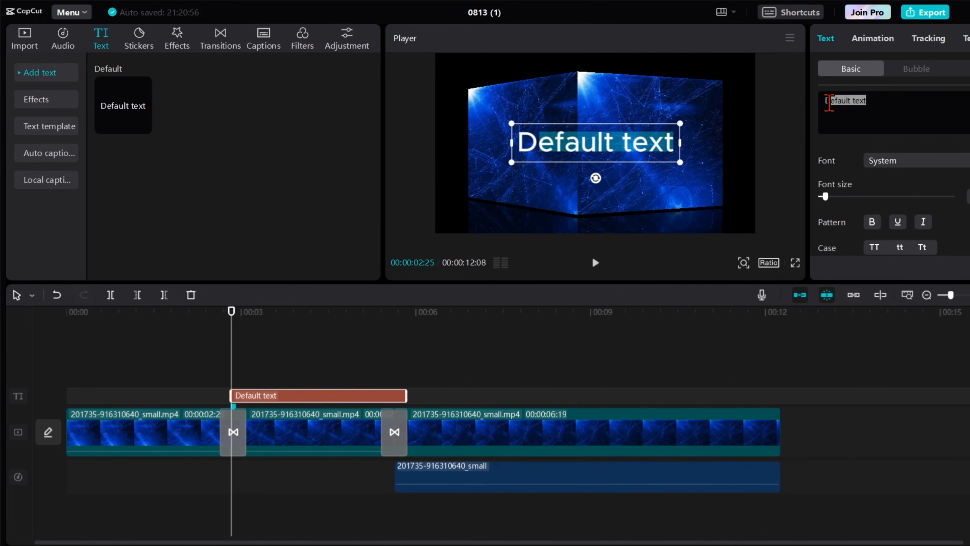
key(BackSpace)
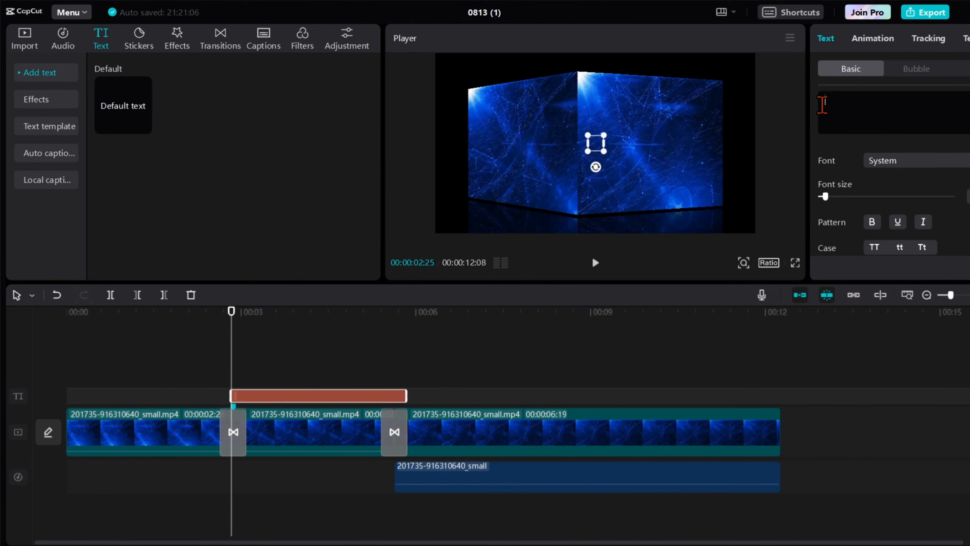
text(PLE)
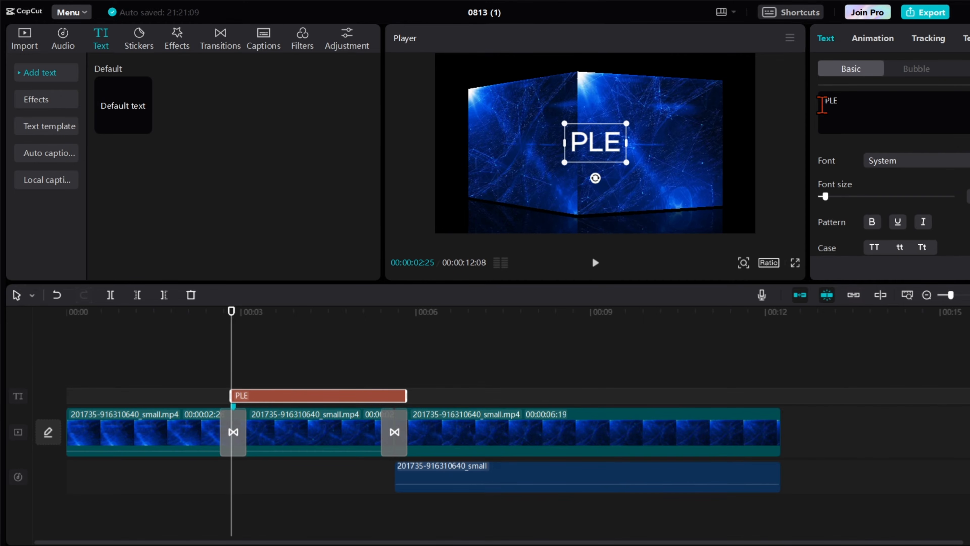
text(ASE SUB)
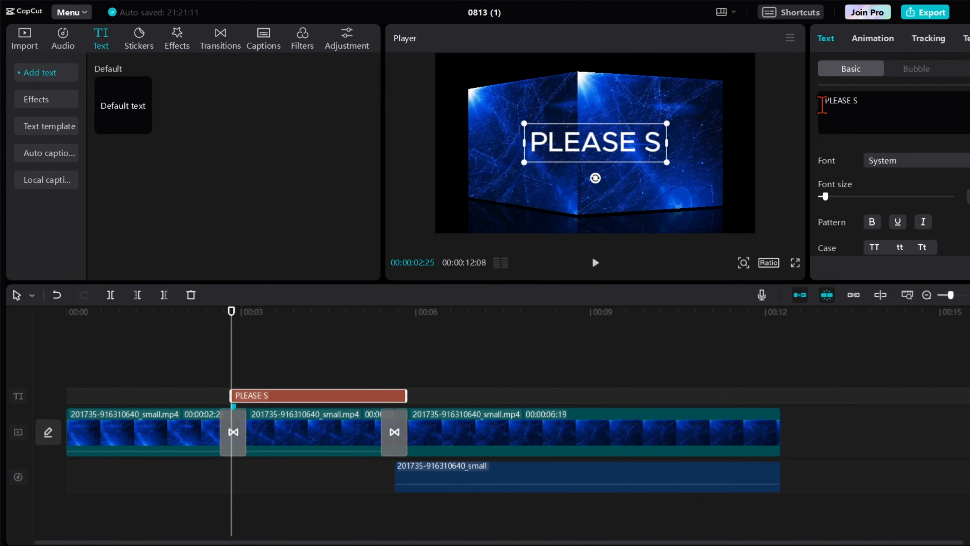
text(SCRIB)
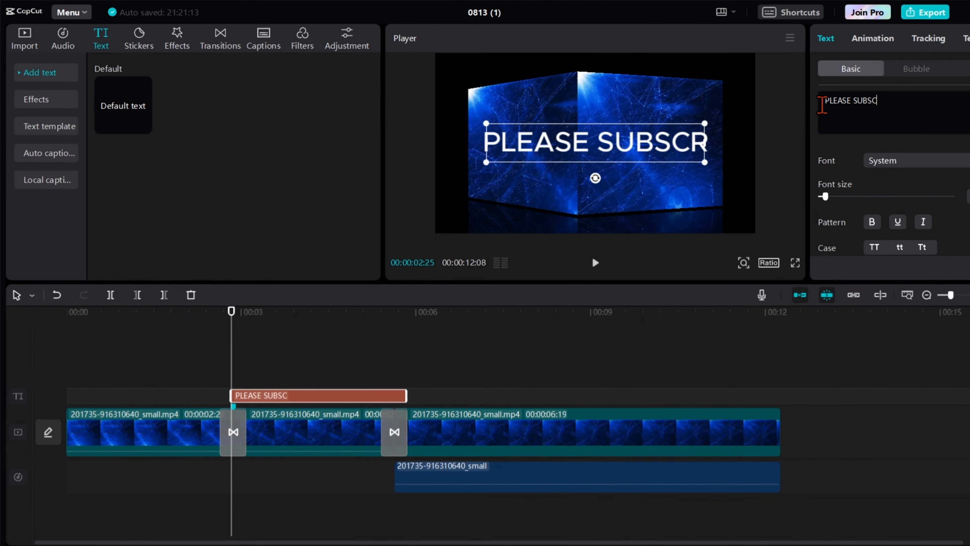
text(E)
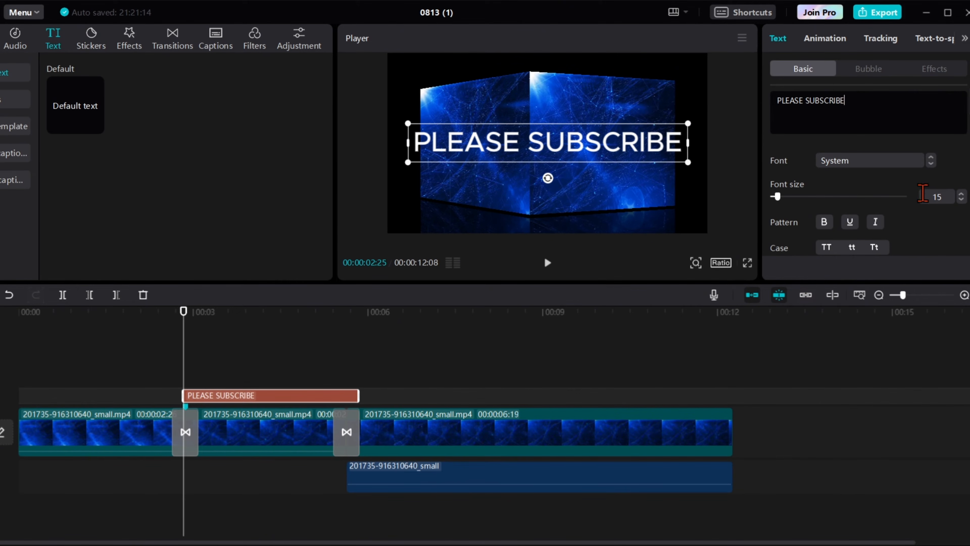
Step: Look through the text clip's formatting options, the trending text templates and the auto captions section
scroll(905, 153, down, 3)
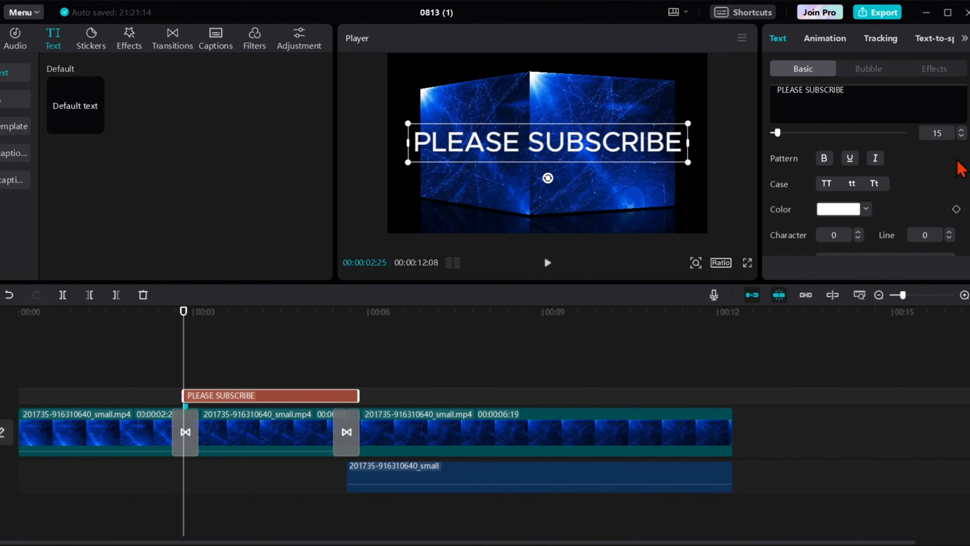
scroll(867, 184, down, 5)
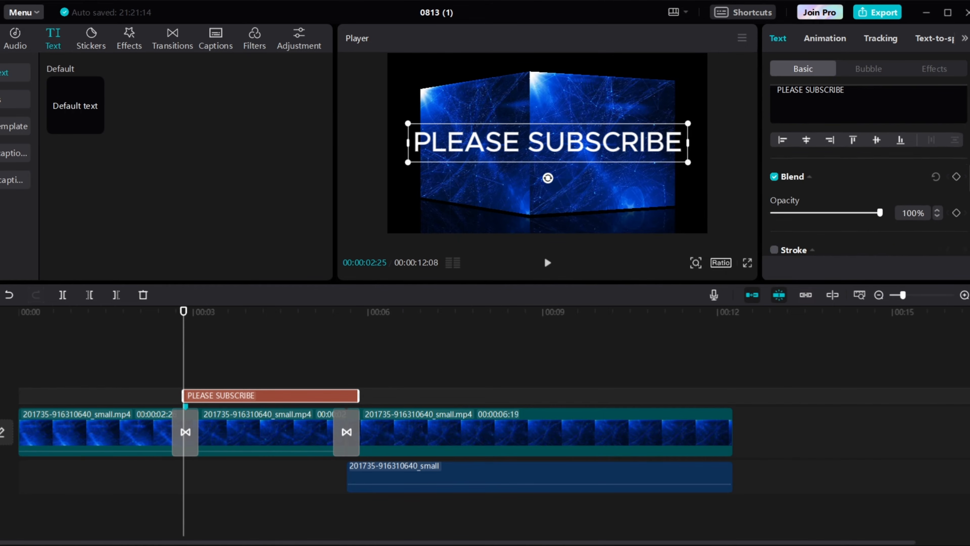
scroll(867, 191, down, 3)
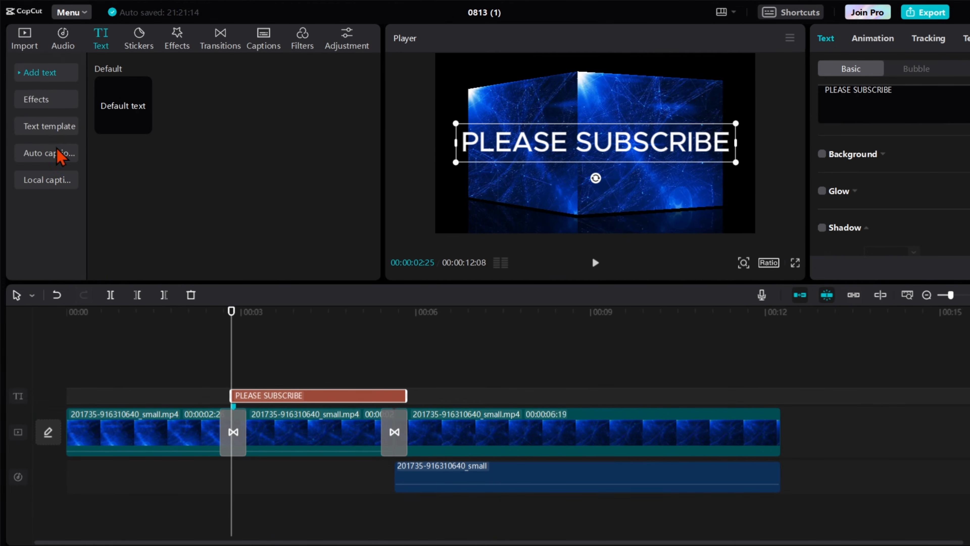
click(52, 128)
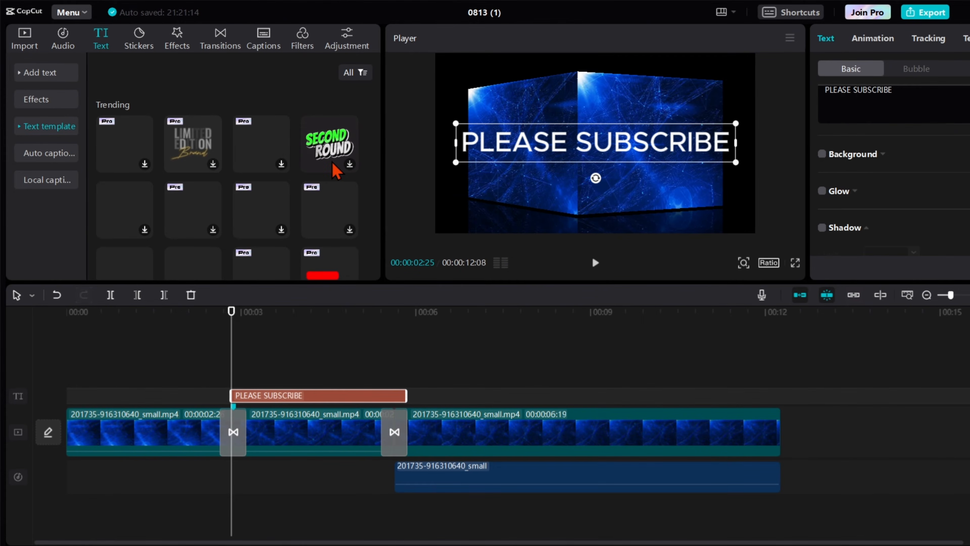
click(63, 156)
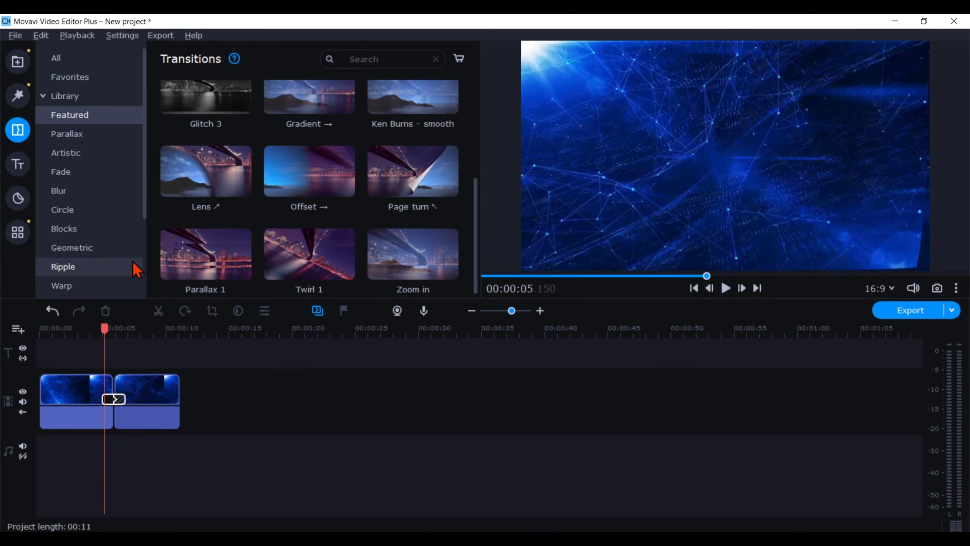
Step: Switch to Movavi Video Editor Plus and add the featured Text with line 2 title at 00:00:05.150
click(17, 165)
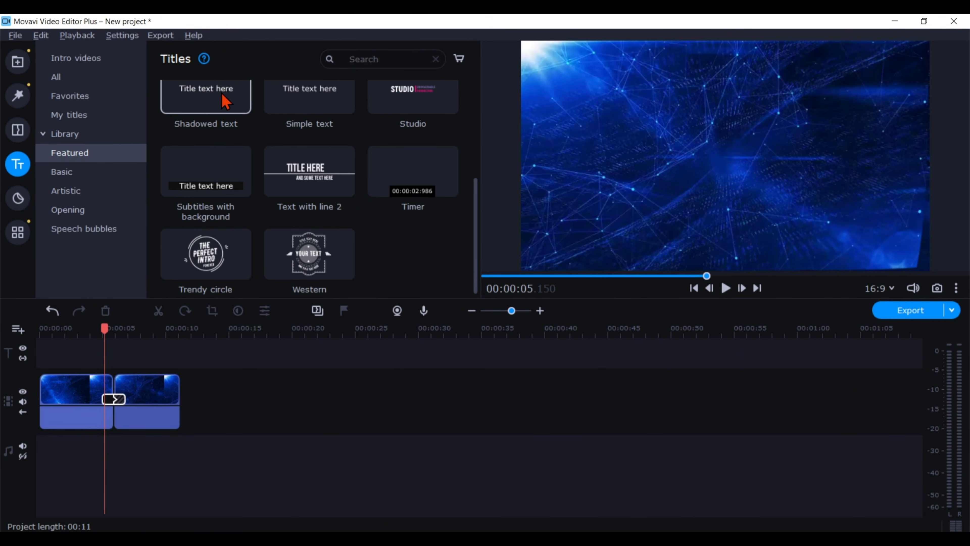
mouse_move(274, 155)
mouse_move(411, 169)
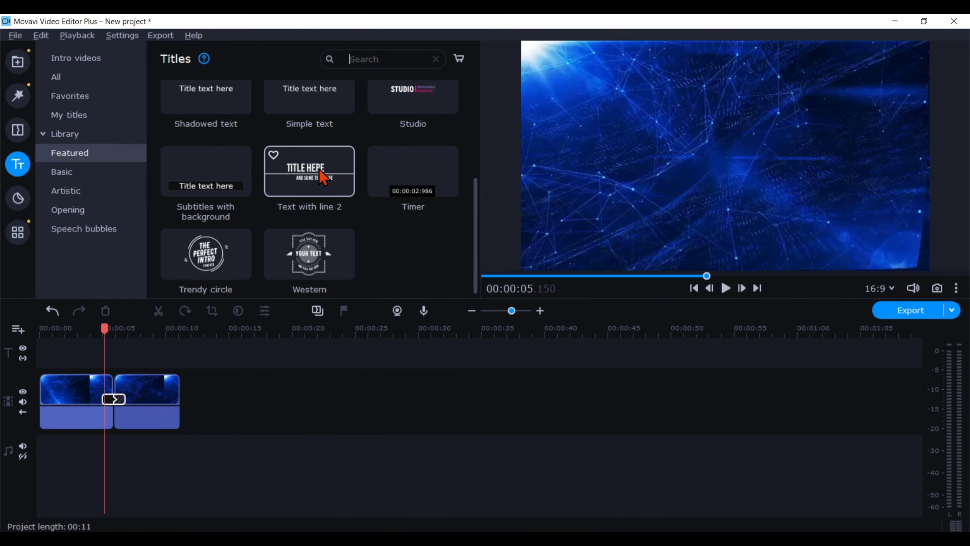
drag(322, 176, 106, 331)
Step: Open the added title for editing, select its second line and view the available font sizes before returning to the titles library
double_click(133, 352)
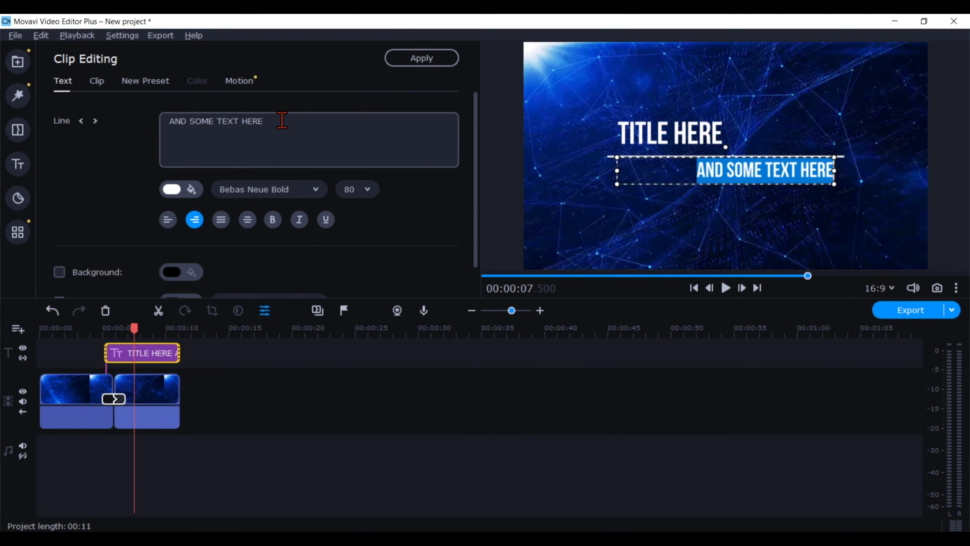
drag(278, 121, 168, 122)
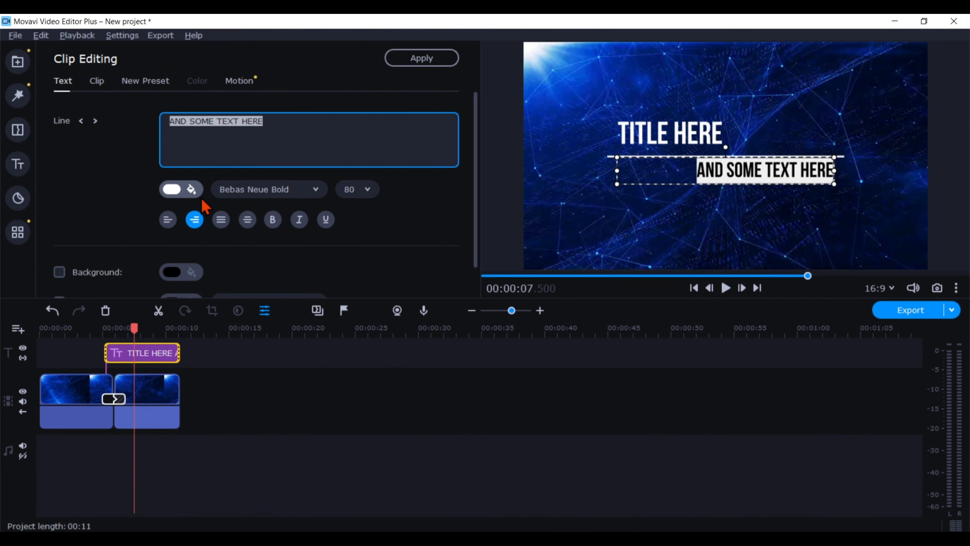
click(367, 190)
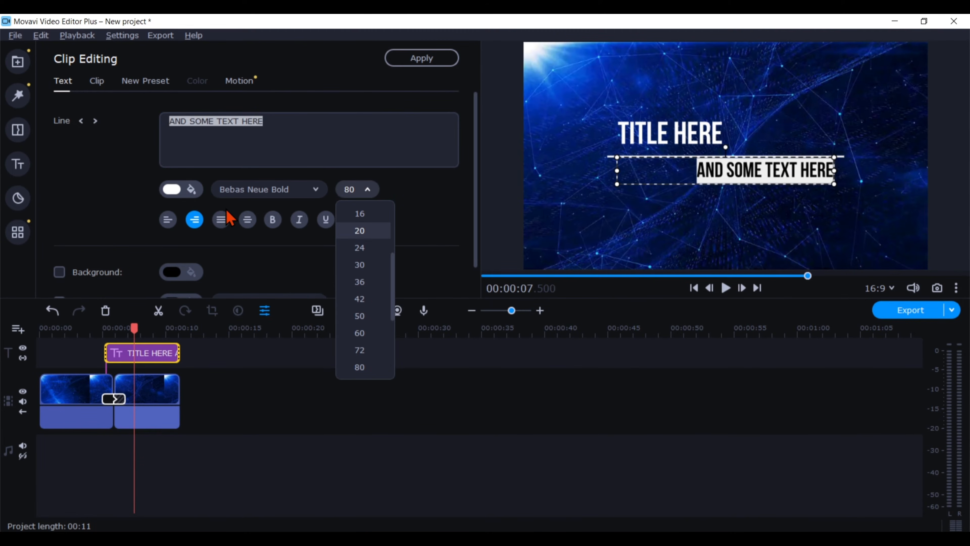
click(18, 167)
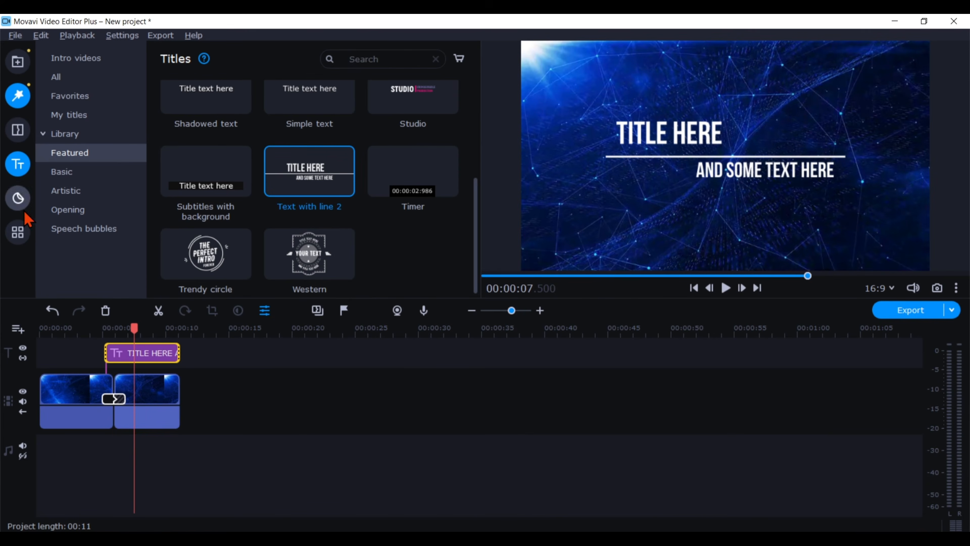
Step: Preview the Auto Contrast color adjustment preset and apply it to the second clip on the timeline
click(22, 236)
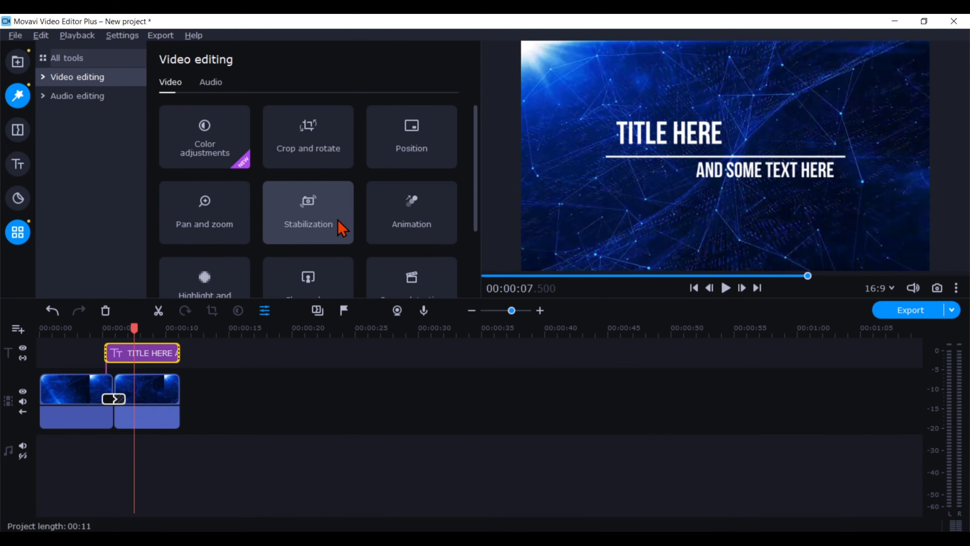
mouse_move(474, 198)
mouse_down()
mouse_move(478, 191)
mouse_move(488, 260)
mouse_move(480, 195)
mouse_up()
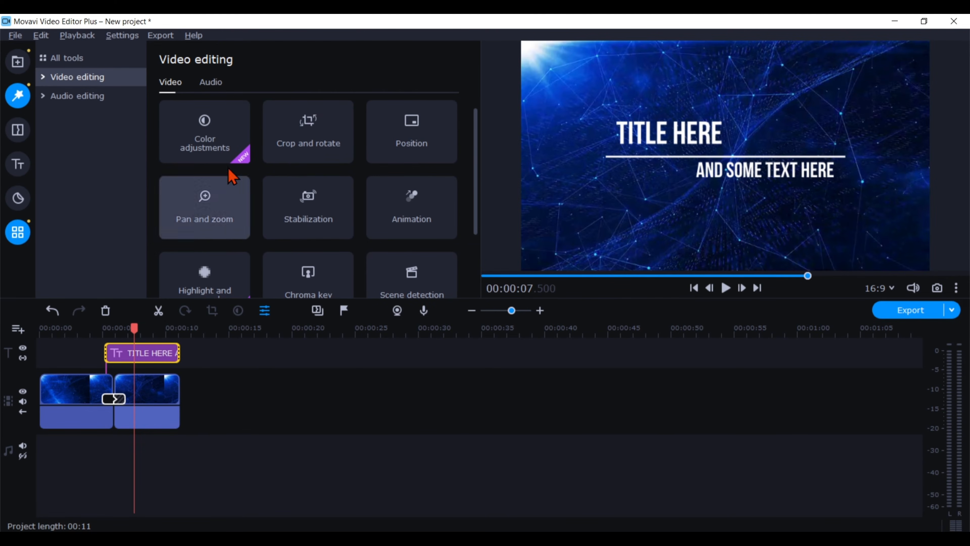
click(211, 144)
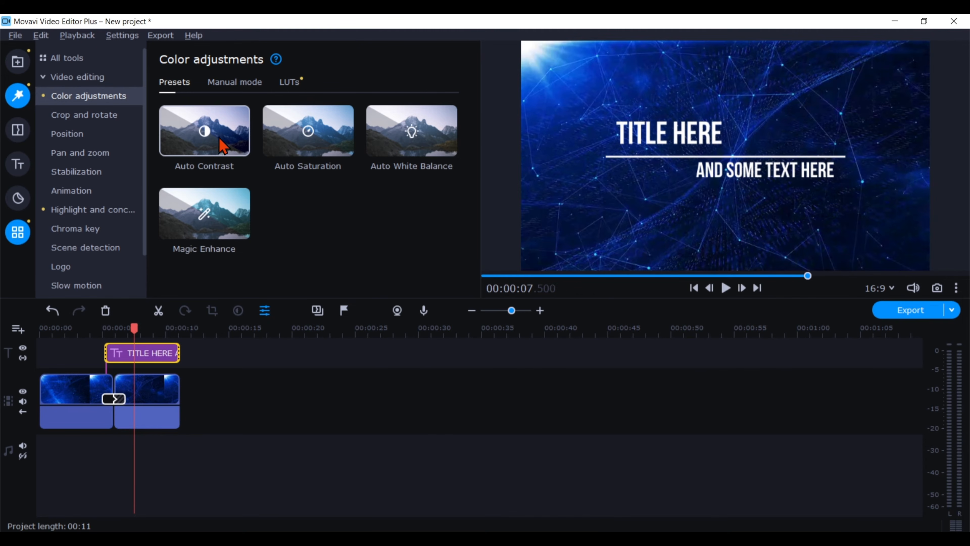
click(211, 158)
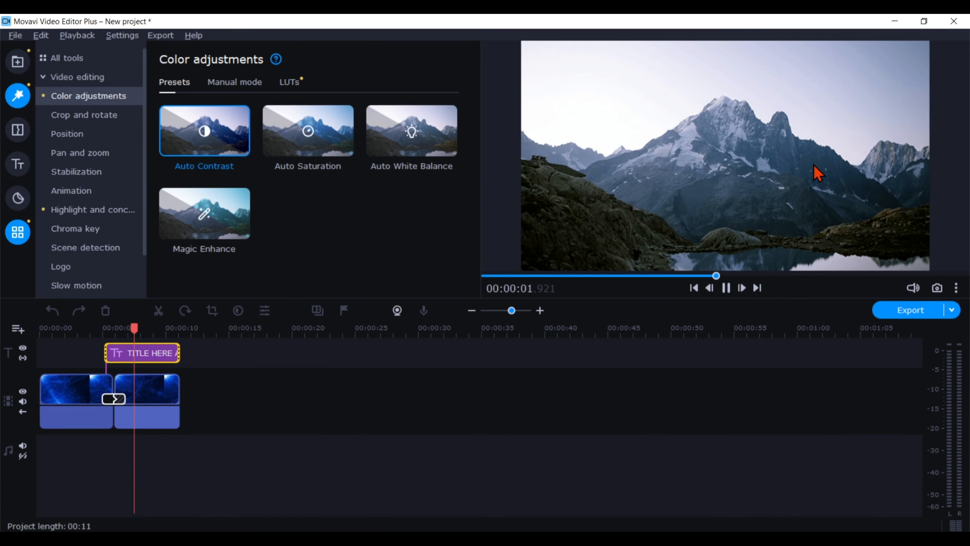
drag(191, 130, 119, 366)
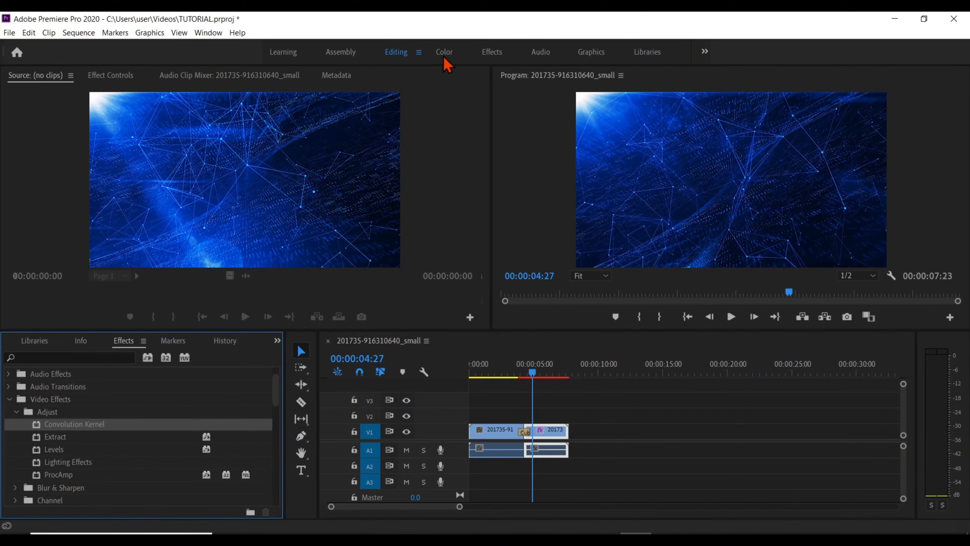
Step: Switch to Premiere Pro's Color workspace and adjust the Intensity and Sharpen of the second clip in Lumetri Color's Creative section
click(449, 56)
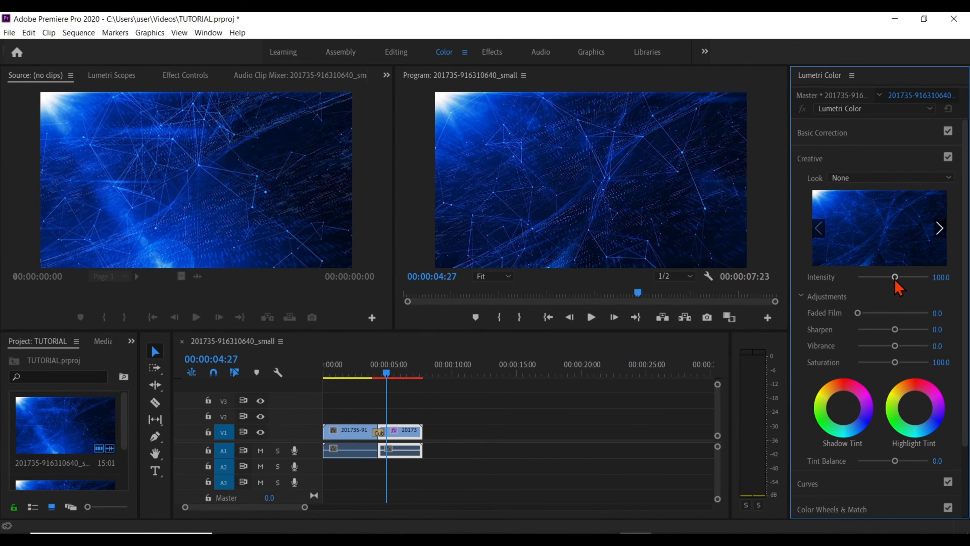
mouse_move(894, 277)
mouse_down()
mouse_move(919, 277)
mouse_move(900, 278)
mouse_up()
drag(894, 331, 897, 353)
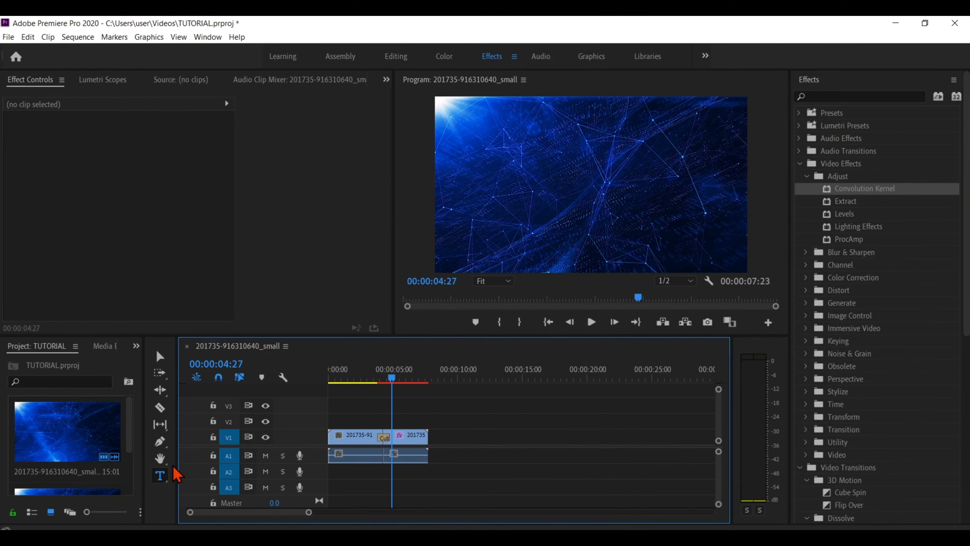
Step: Add a text graphic reading "HJDAN" near the center of the video frame at 00:00:04:27 with the Type tool
click(164, 480)
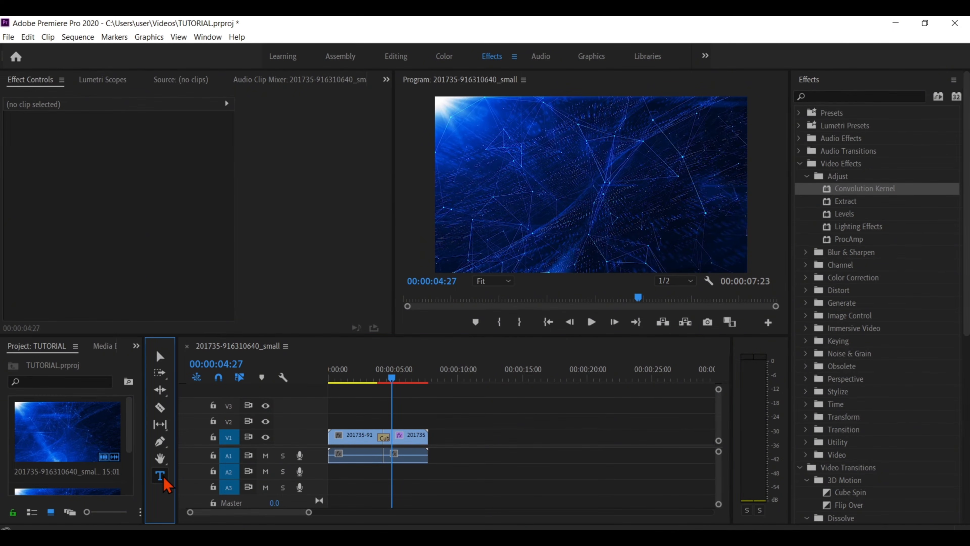
click(534, 207)
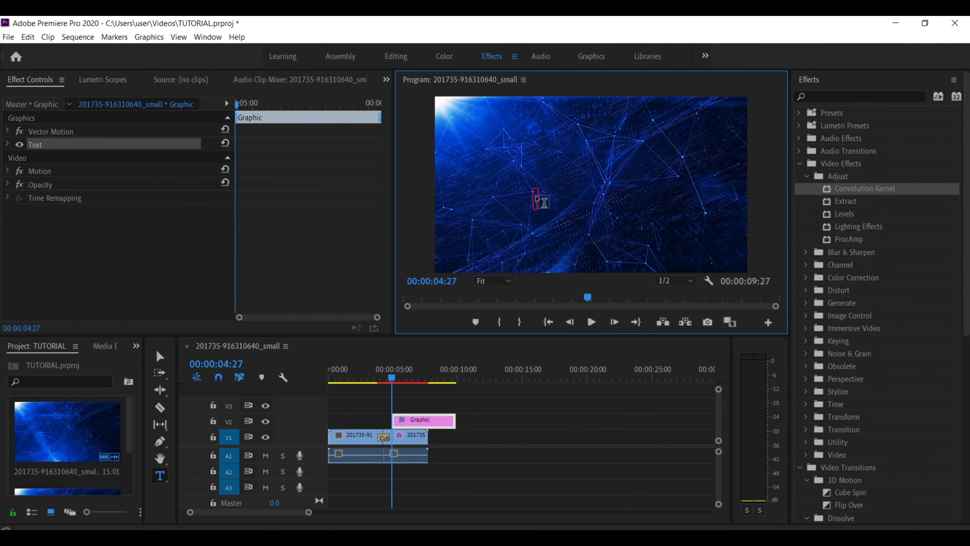
text(HJDAN)
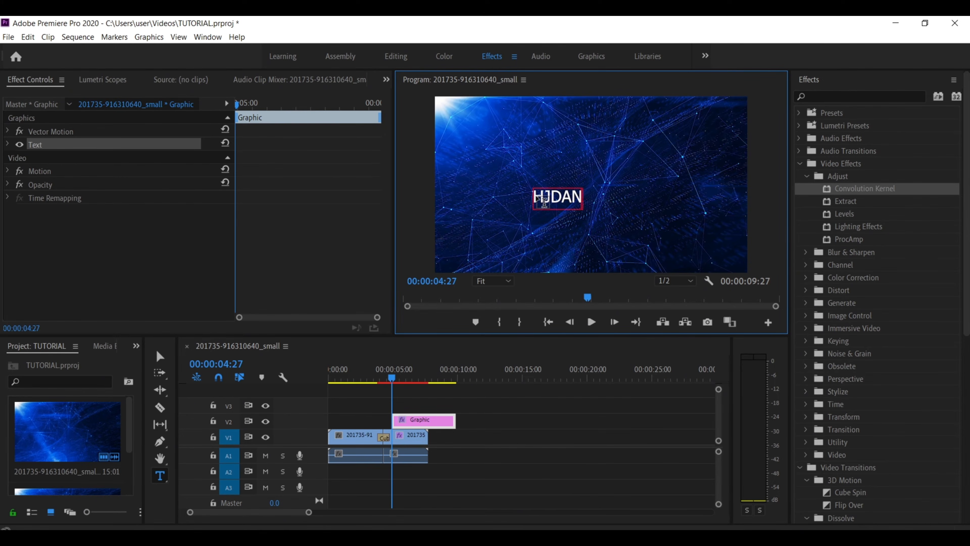
Step: Extend the text graphic to read "HJDANJNLMEAMMNKAMNK" and expand its Source Text and Appearance properties
text(JNLMEAMMNKAMNK)
double_click(623, 196)
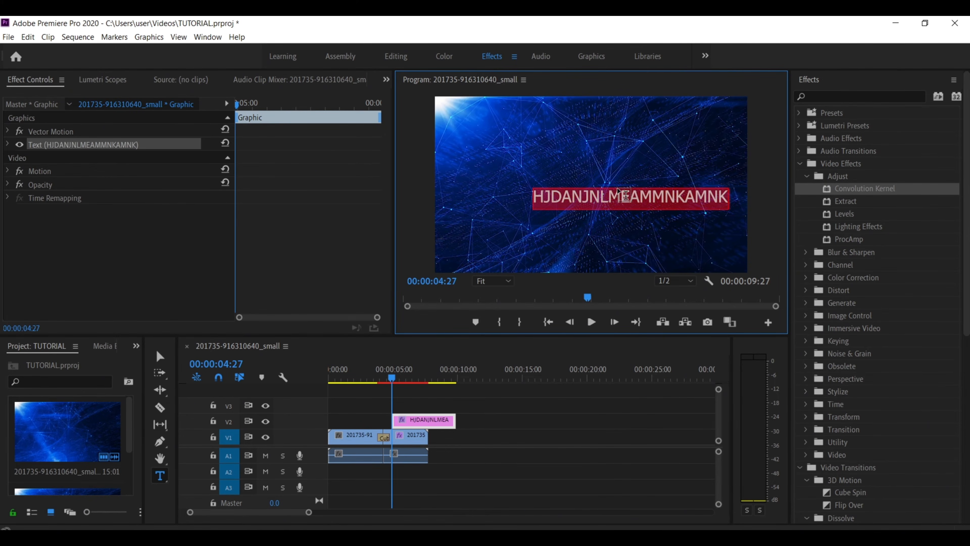
click(623, 195)
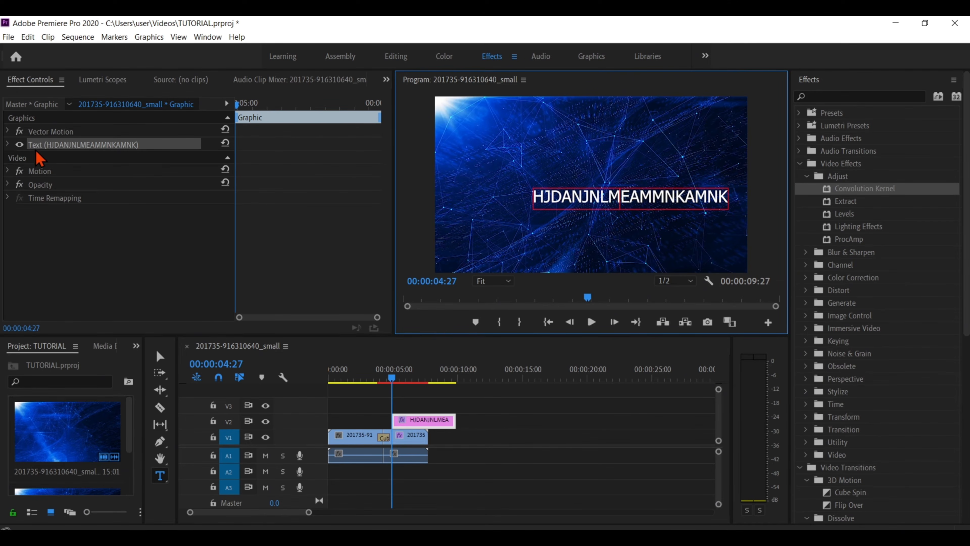
click(7, 144)
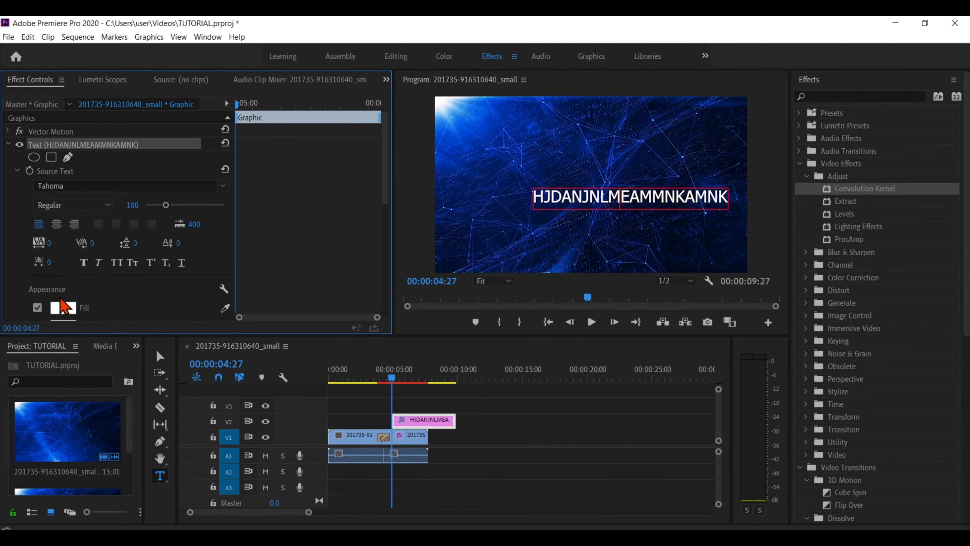
scroll(194, 262, down, 3)
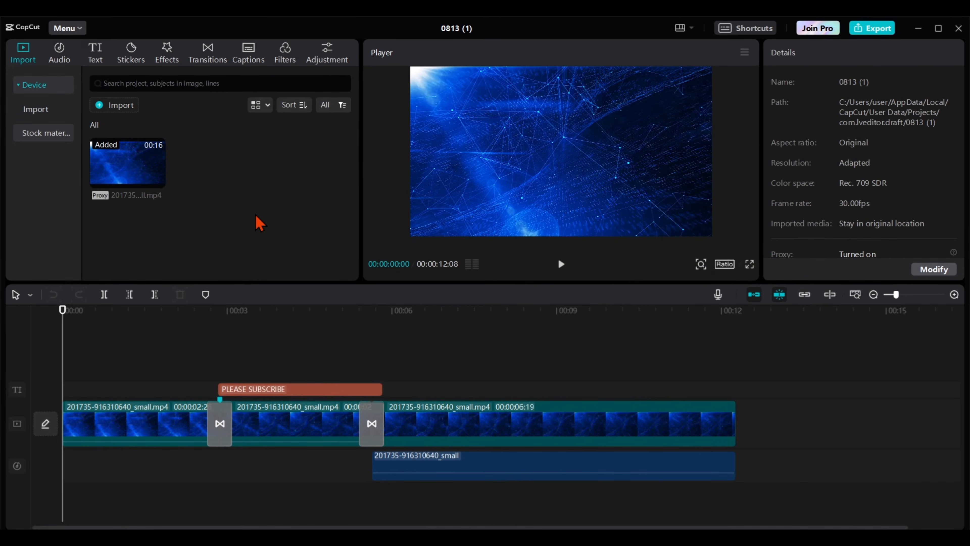
click(61, 65)
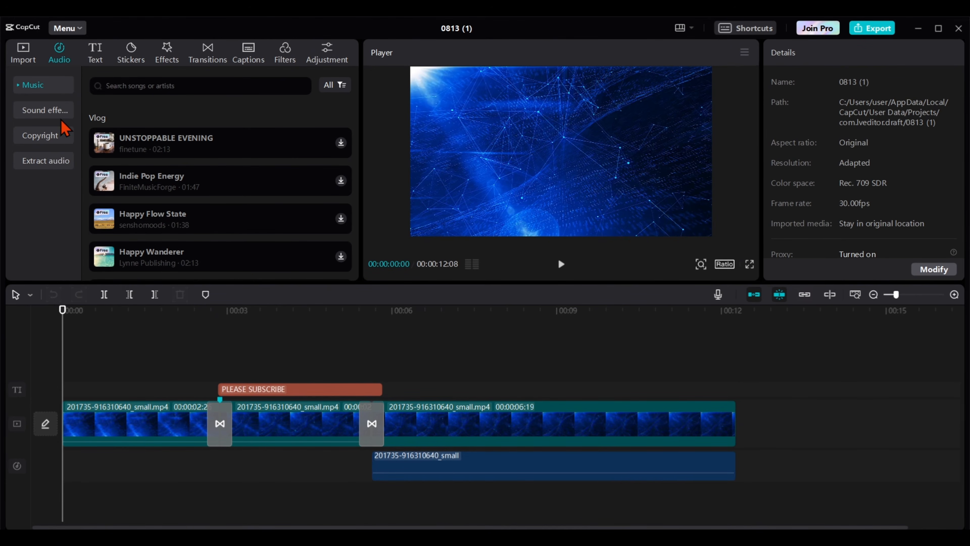
click(49, 168)
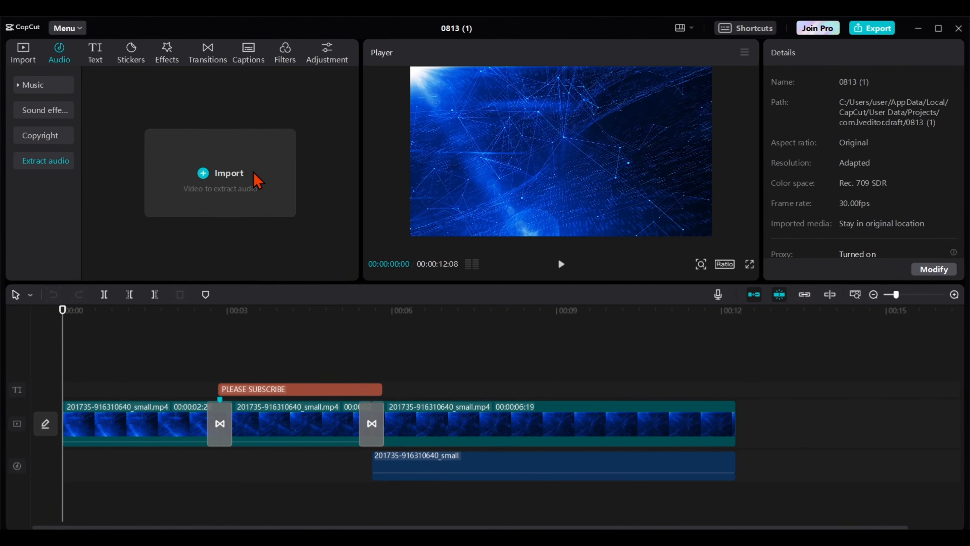
click(256, 179)
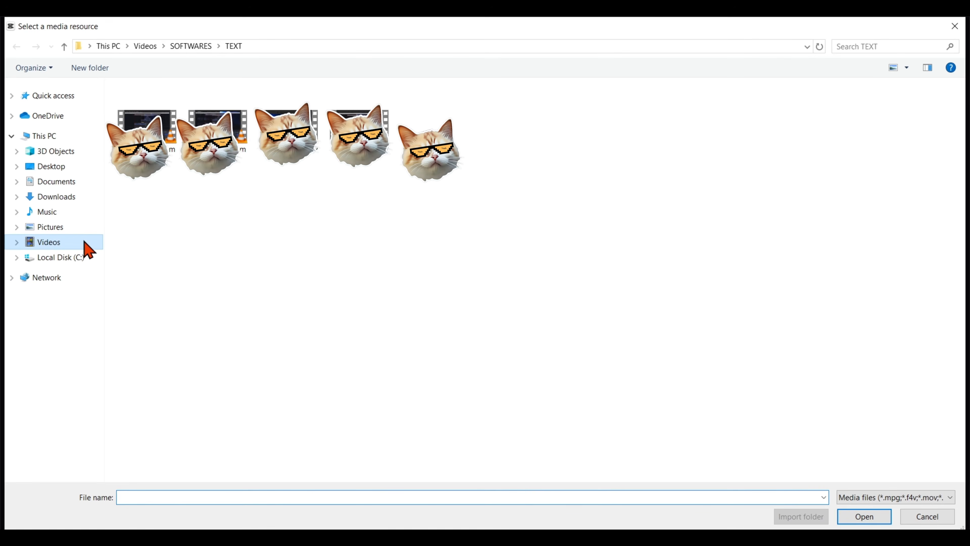
click(88, 250)
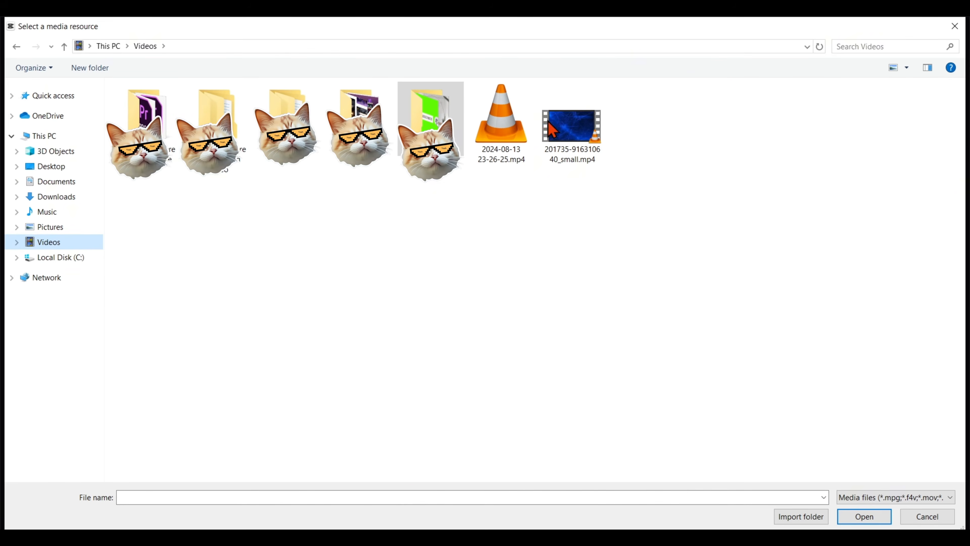
click(567, 149)
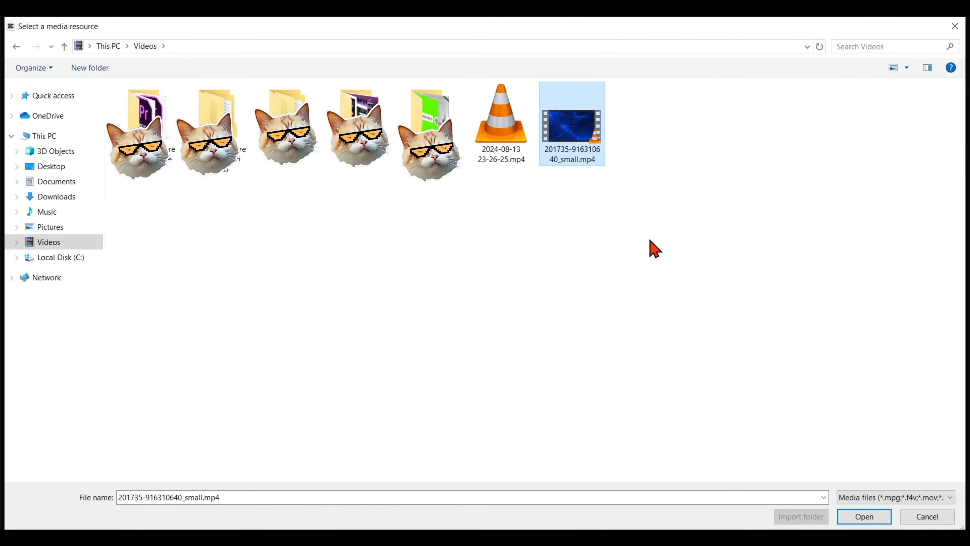
click(873, 521)
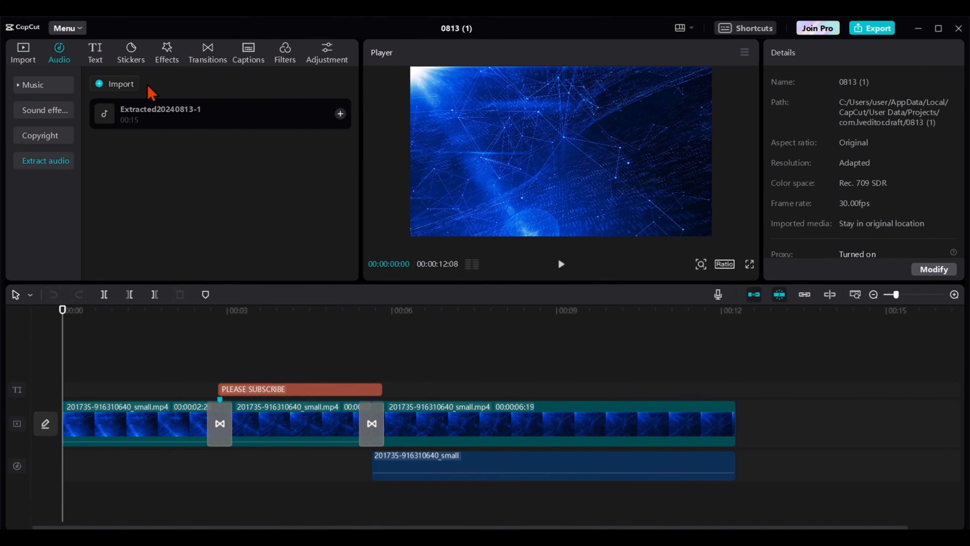
Step: Import Whispers in the Rain.mp3 from the SOFTWARES/SOUND_EFFECT folder and place it on a new audio track at the timeline's start
click(130, 92)
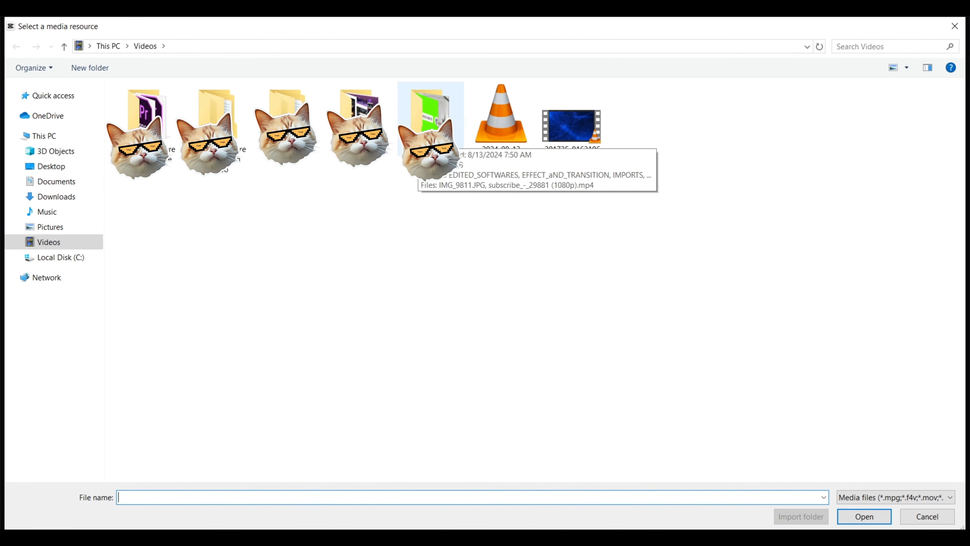
double_click(430, 122)
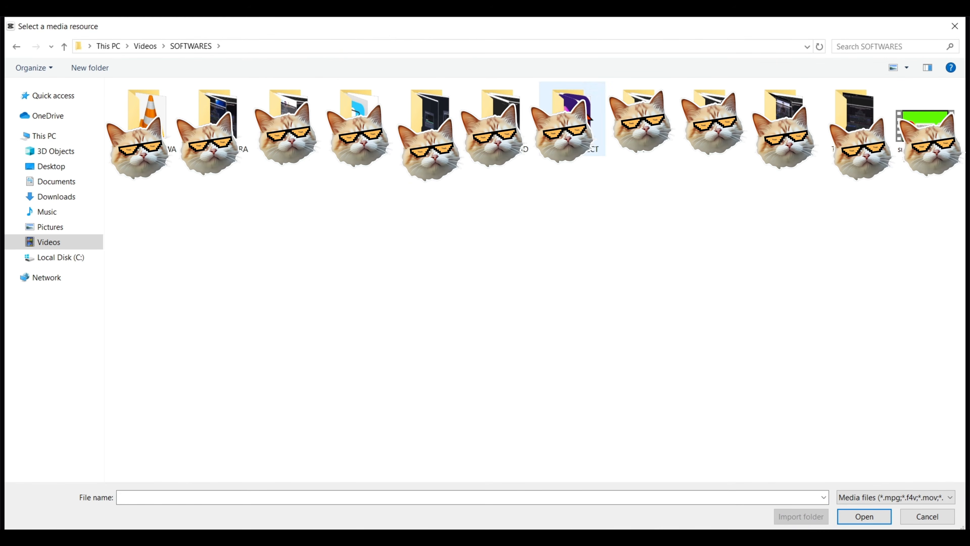
double_click(588, 116)
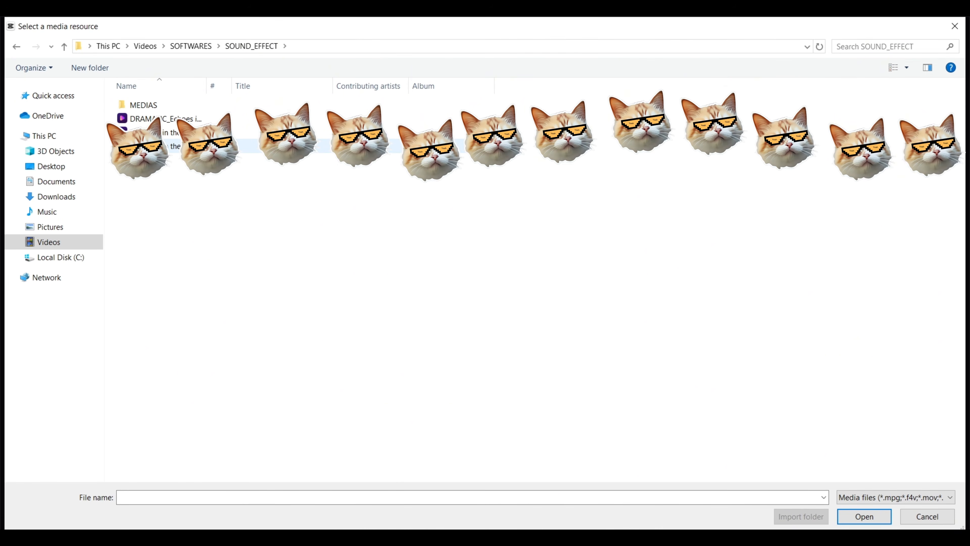
click(214, 146)
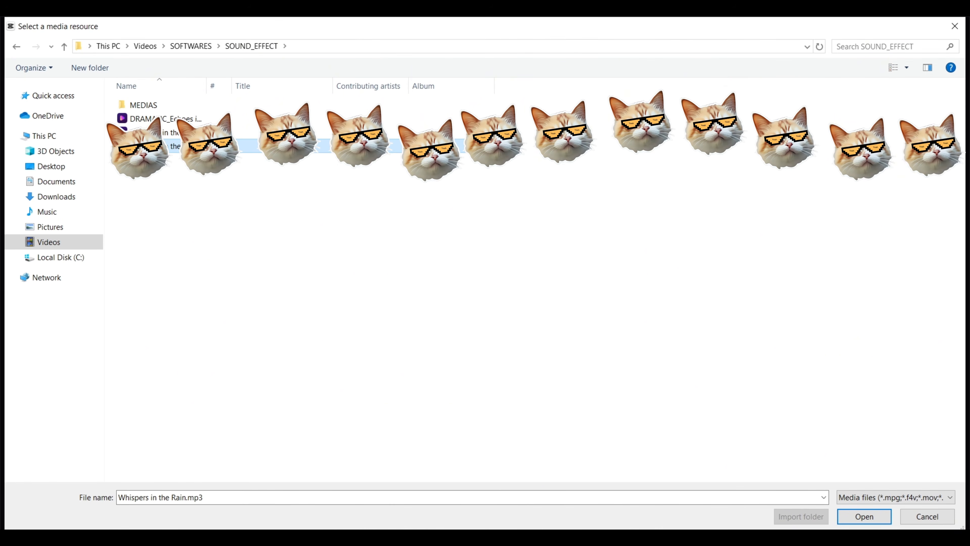
click(864, 516)
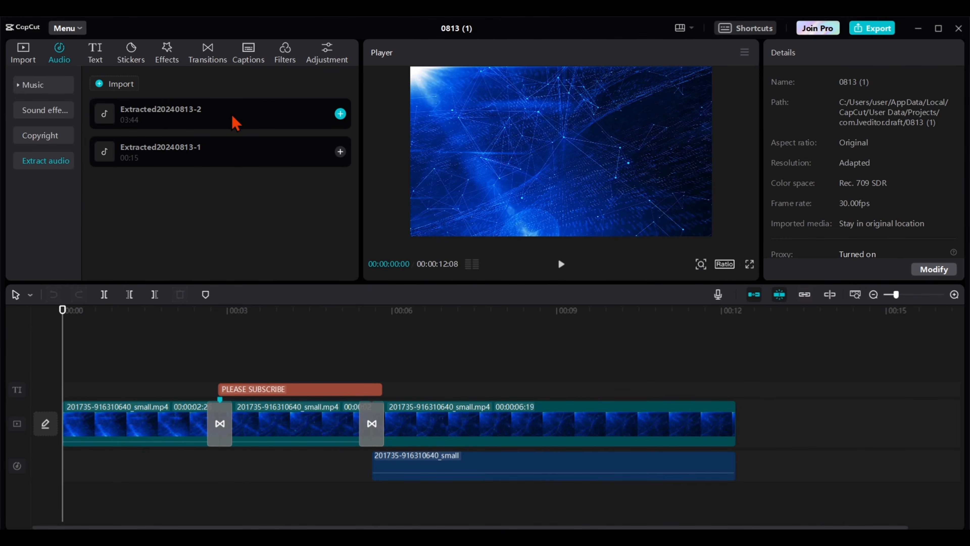
drag(234, 122, 63, 471)
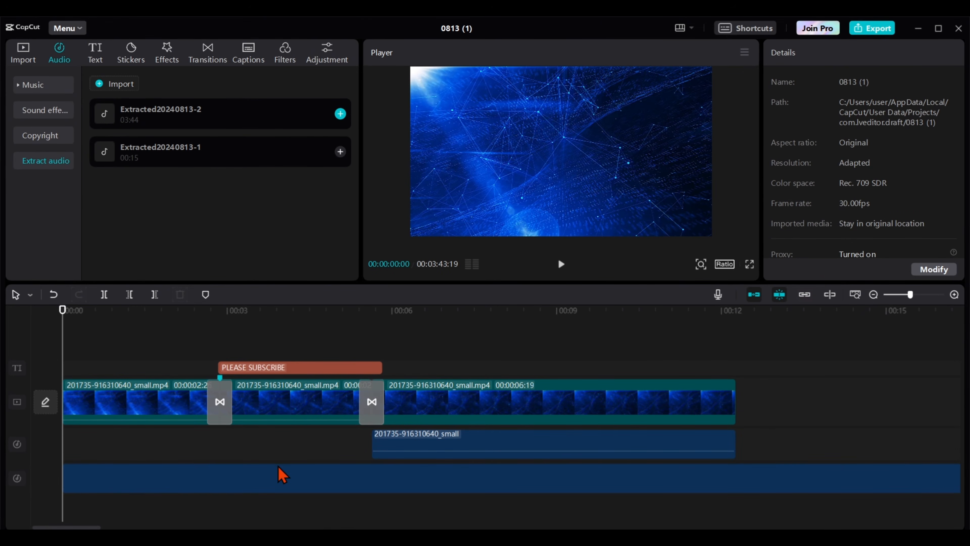
Step: Set the added music clip's volume to -54.1 dB, fade in to 1.4 s and fade out to 2.4 s
click(279, 473)
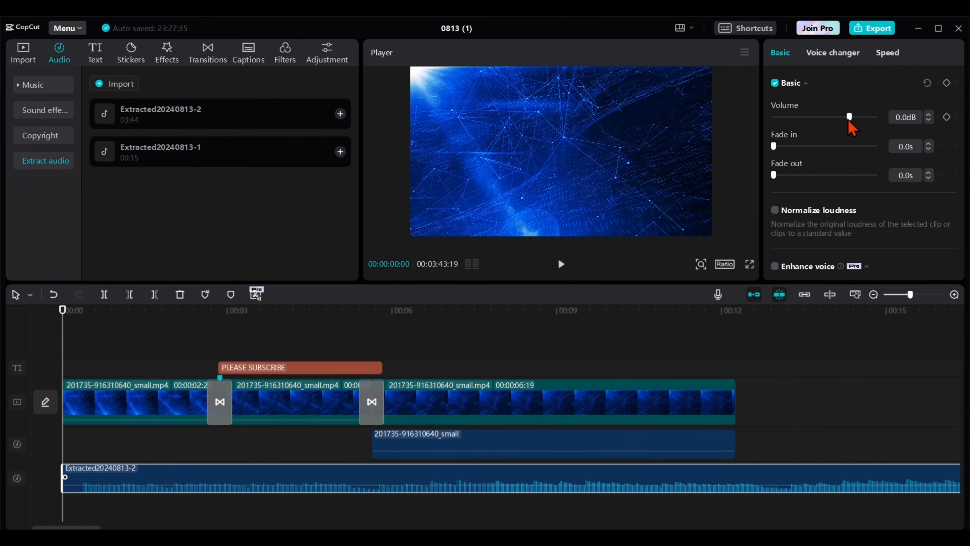
drag(848, 118, 781, 118)
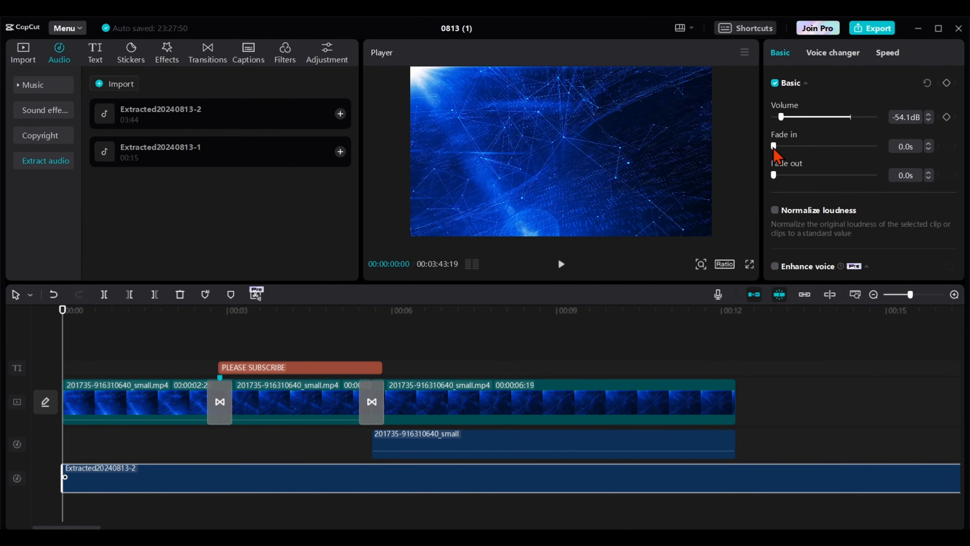
drag(774, 147, 787, 146)
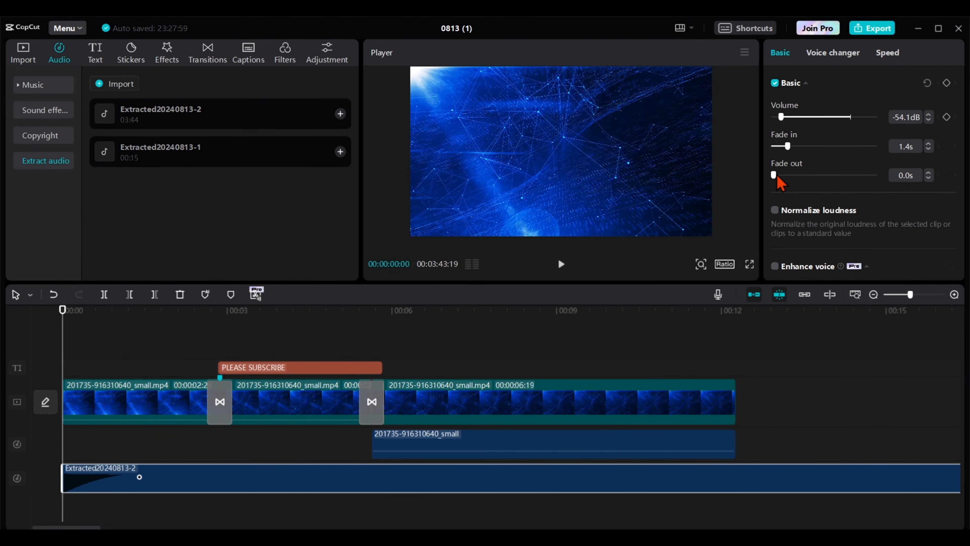
drag(774, 176, 798, 176)
Step: Turn on Protect skin tone in the LUT adjustments of the first video clip
click(894, 295)
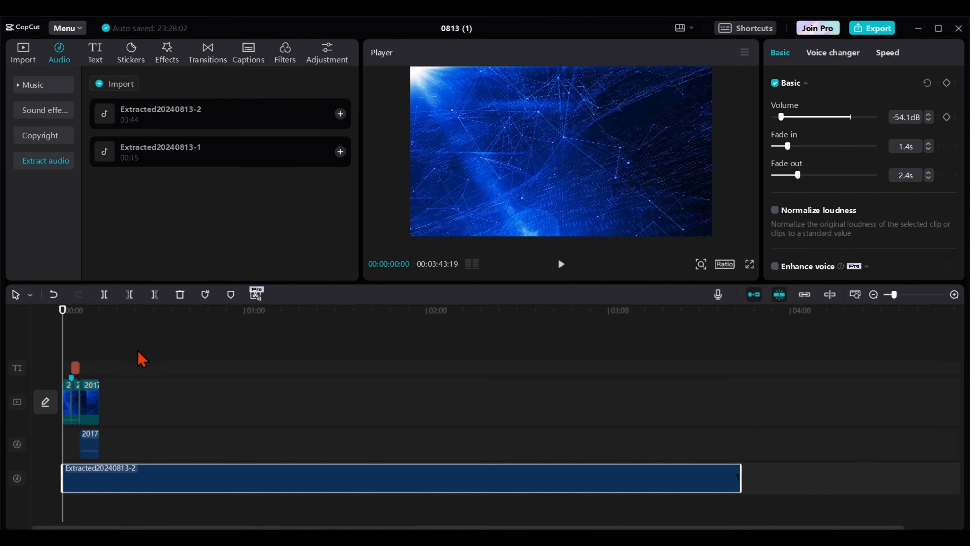
drag(894, 294, 915, 295)
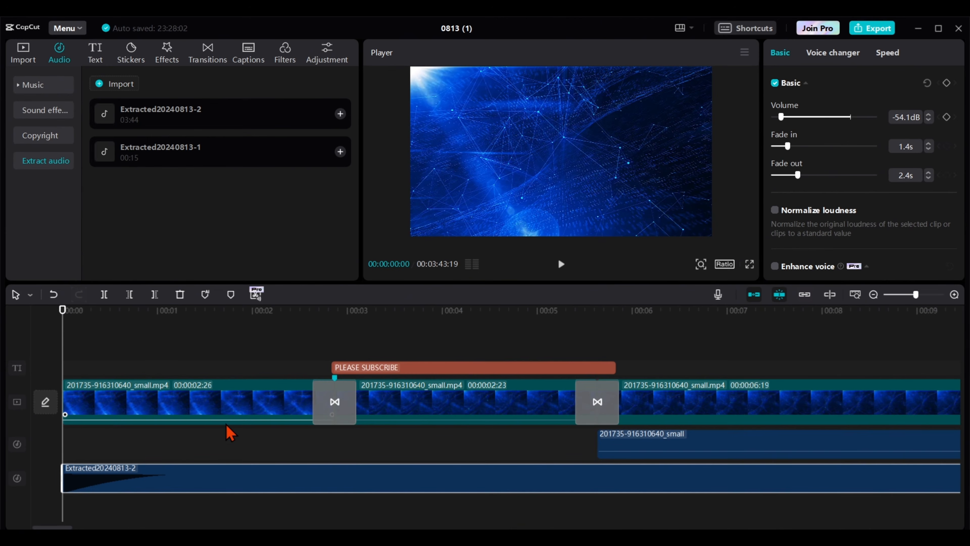
click(233, 410)
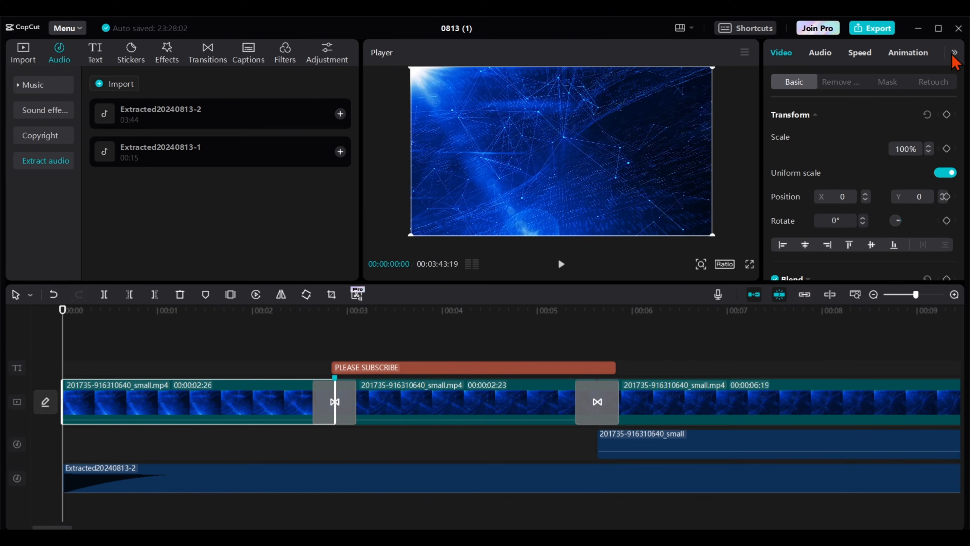
click(953, 57)
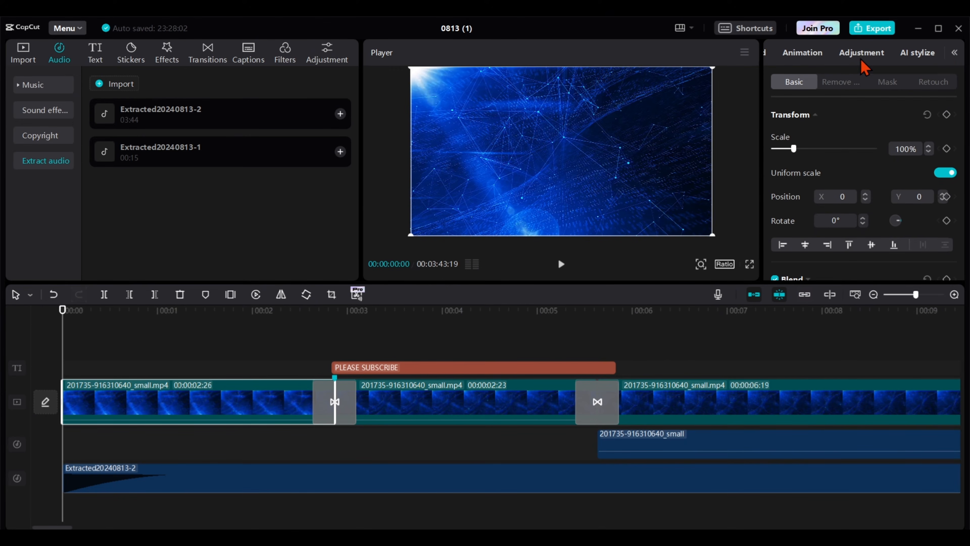
click(875, 55)
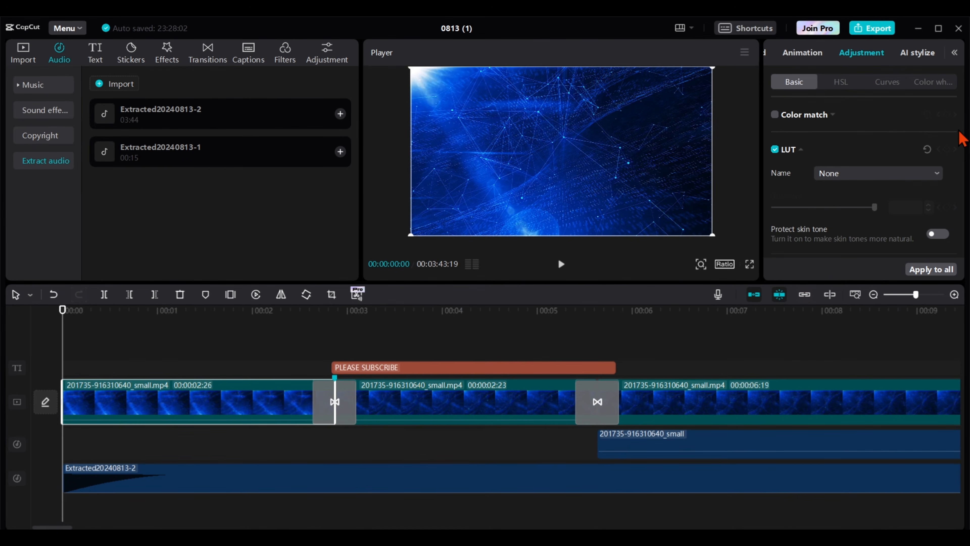
scroll(956, 149, down, 3)
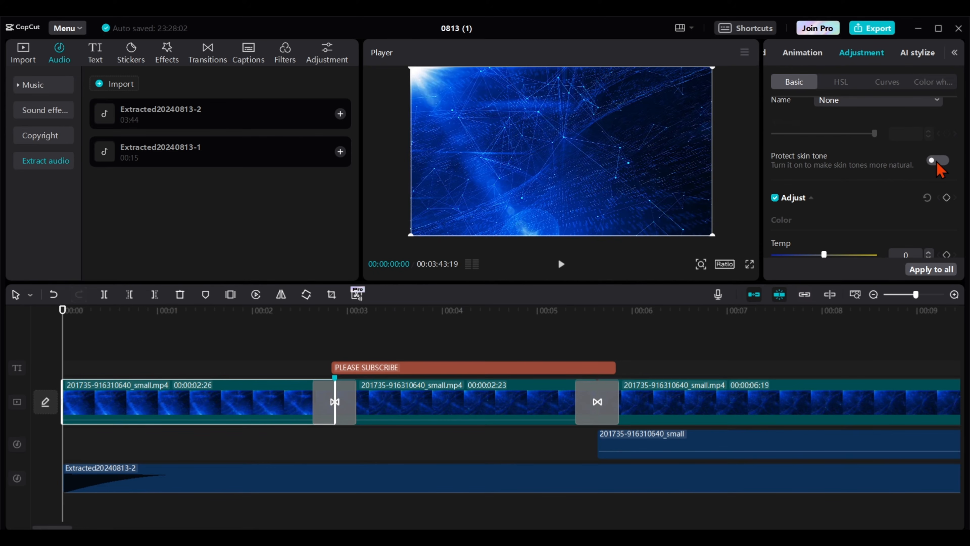
click(937, 162)
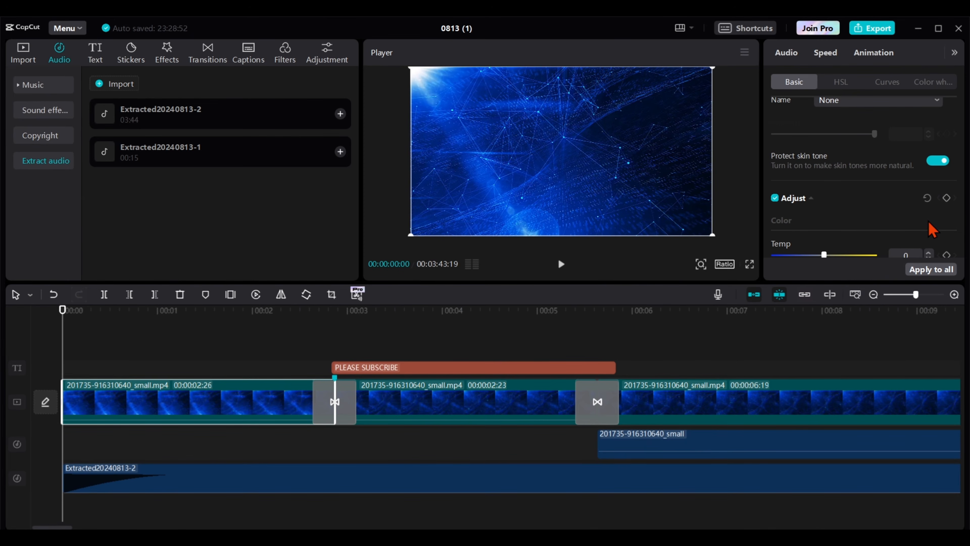
Step: Try the first clip's Temp adjustment and set the blue range's HSL Lightness to -100
scroll(961, 145, down, 3)
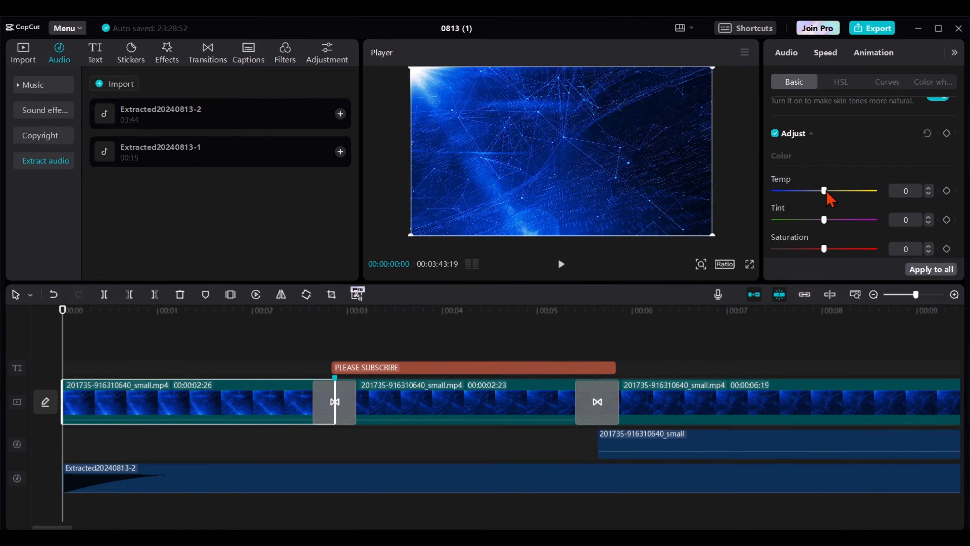
mouse_move(826, 192)
mouse_down()
mouse_move(774, 193)
mouse_move(830, 199)
mouse_move(858, 214)
mouse_move(828, 207)
mouse_up()
click(844, 84)
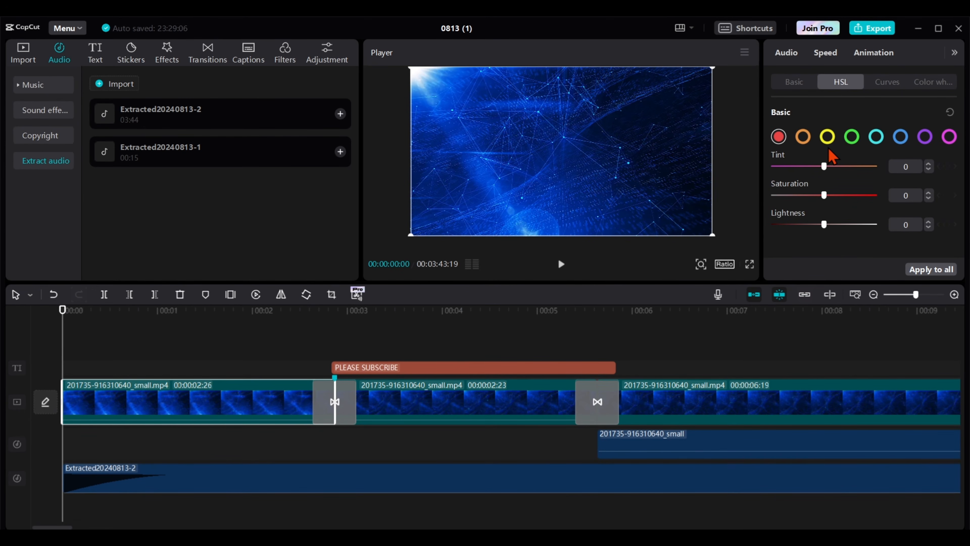
click(902, 139)
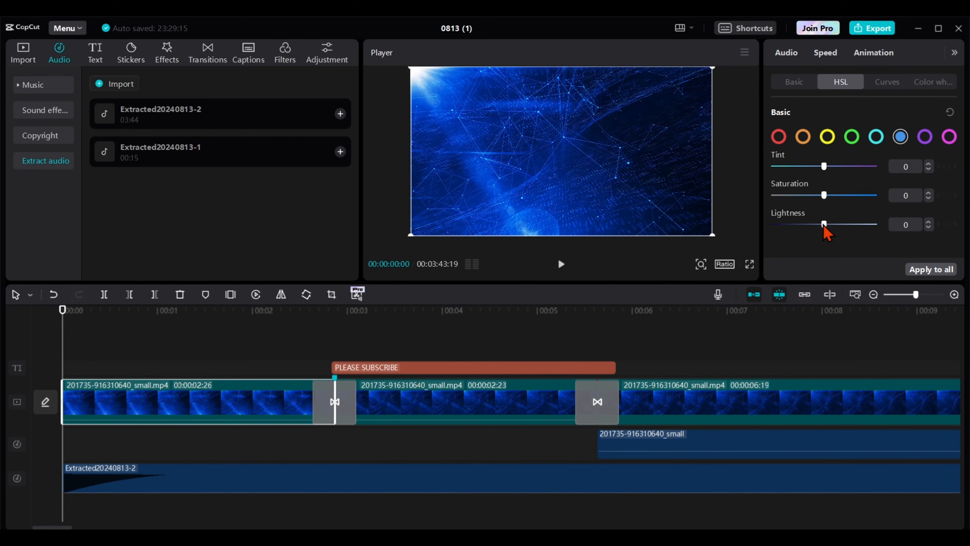
drag(824, 226, 773, 227)
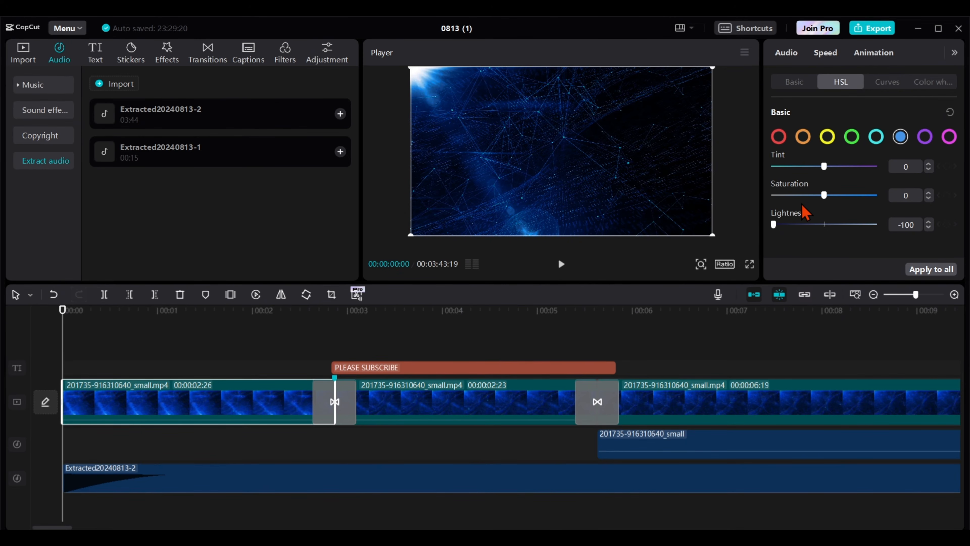
mouse_move(824, 196)
mouse_down()
mouse_move(898, 194)
mouse_move(823, 194)
mouse_up()
Step: Open the project's export settings and examine the video resolution and audio format choices
click(880, 27)
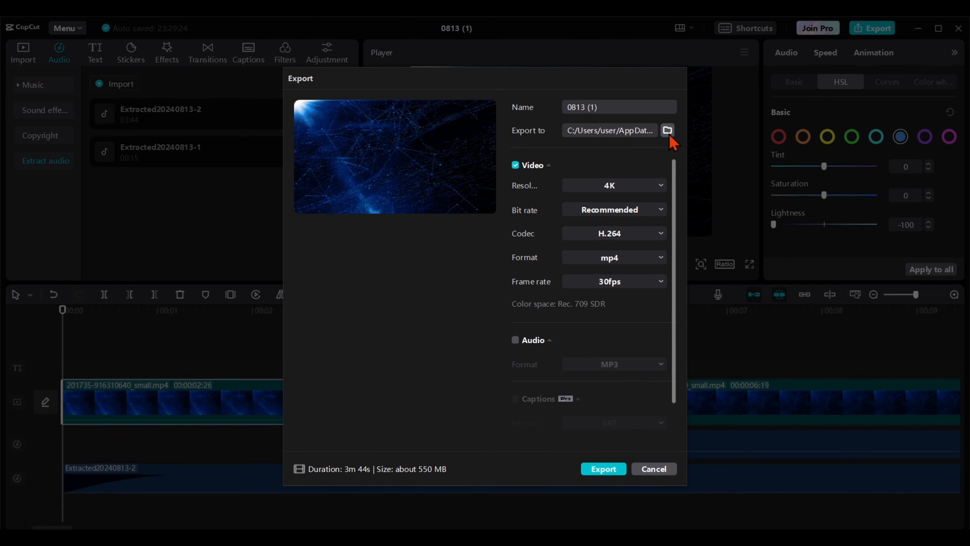
click(654, 187)
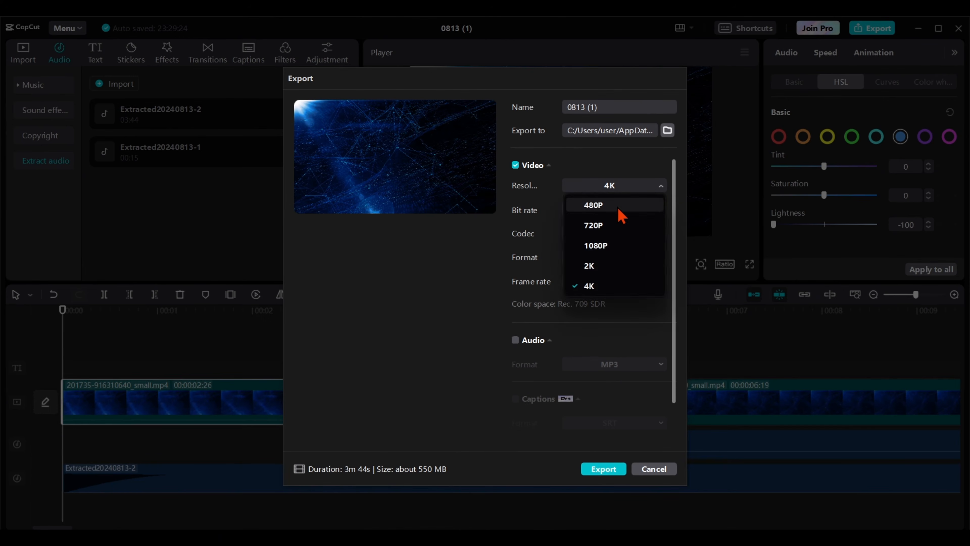
click(569, 169)
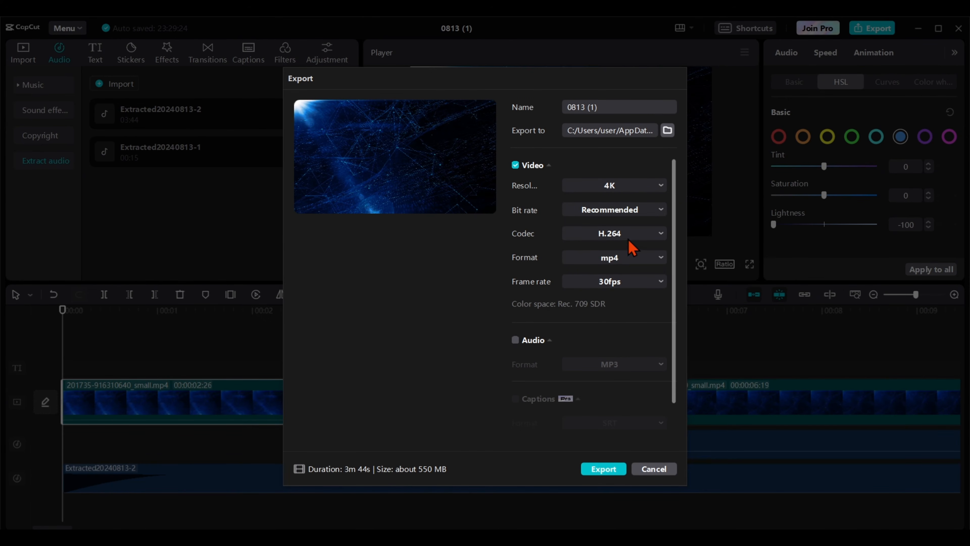
click(514, 341)
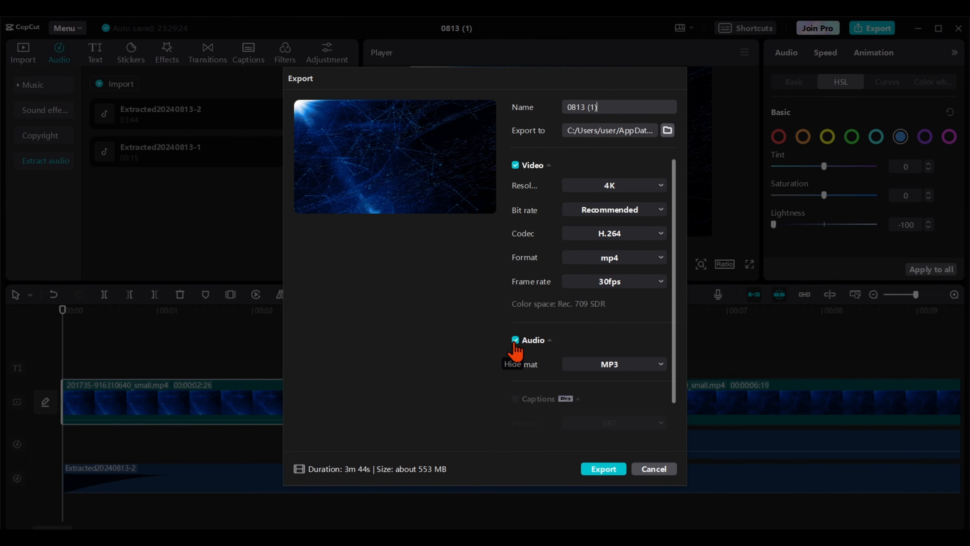
click(627, 369)
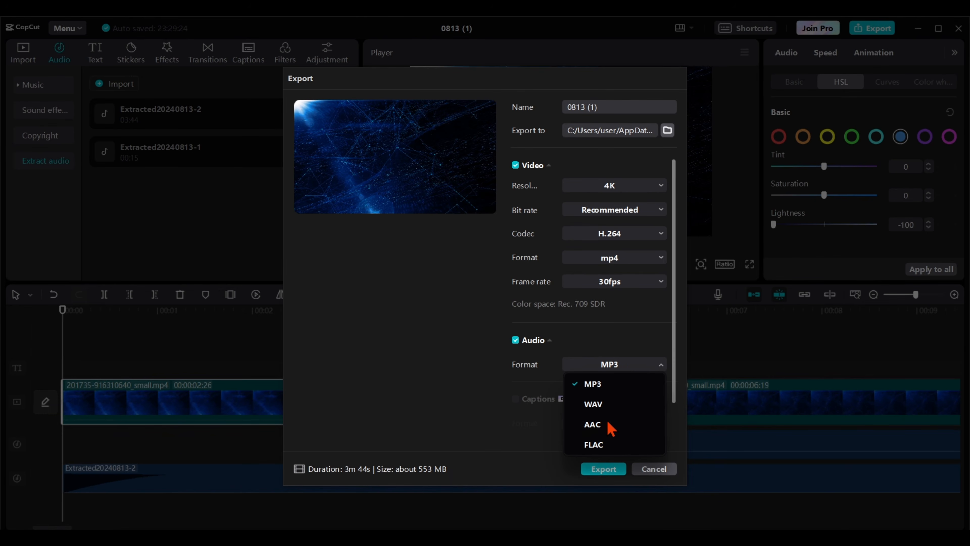
click(515, 344)
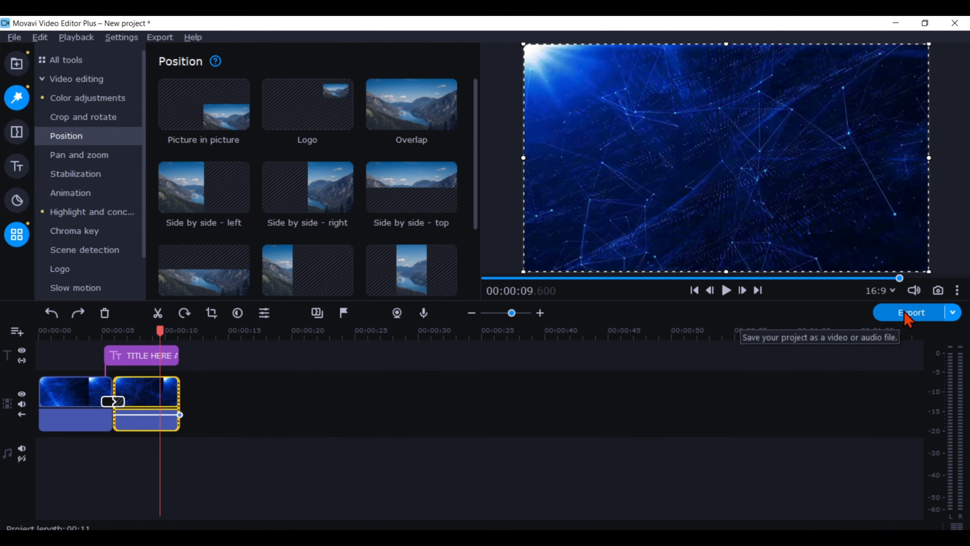
Step: Open the project's MP4 export settings and set the quality to High
click(910, 316)
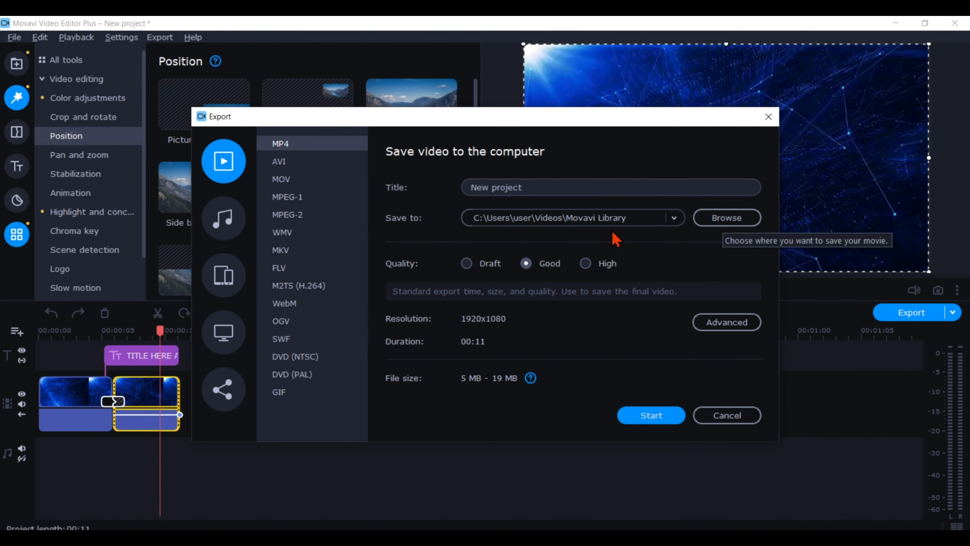
click(586, 263)
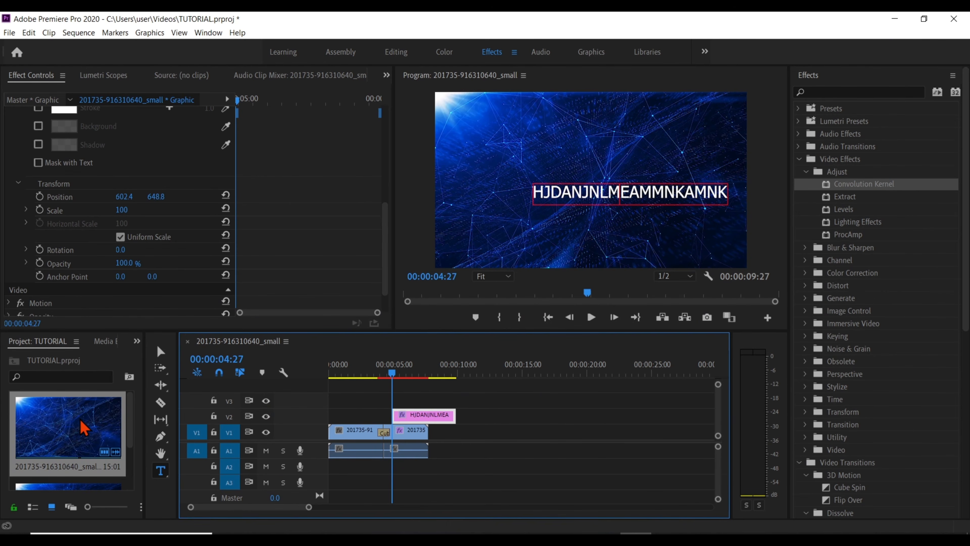
drag(84, 428, 327, 398)
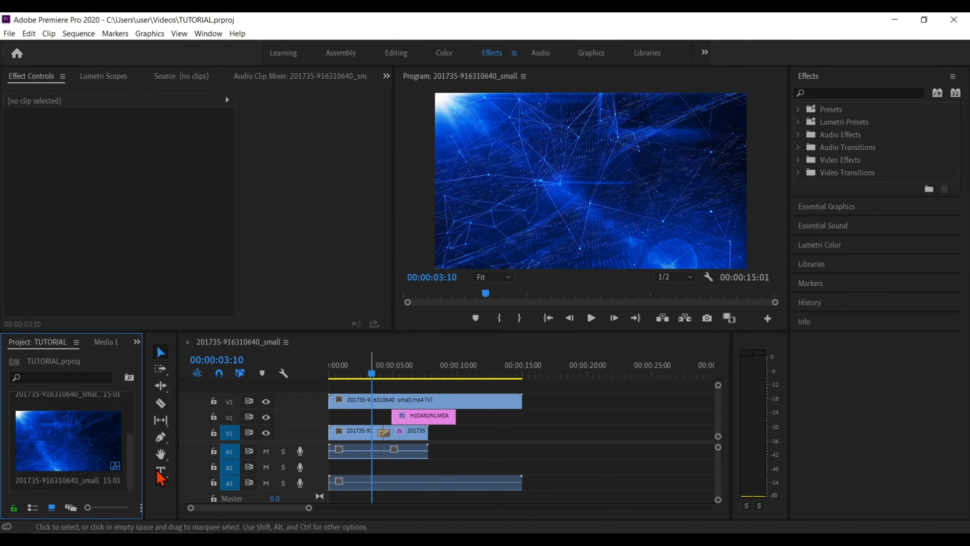
key(d)
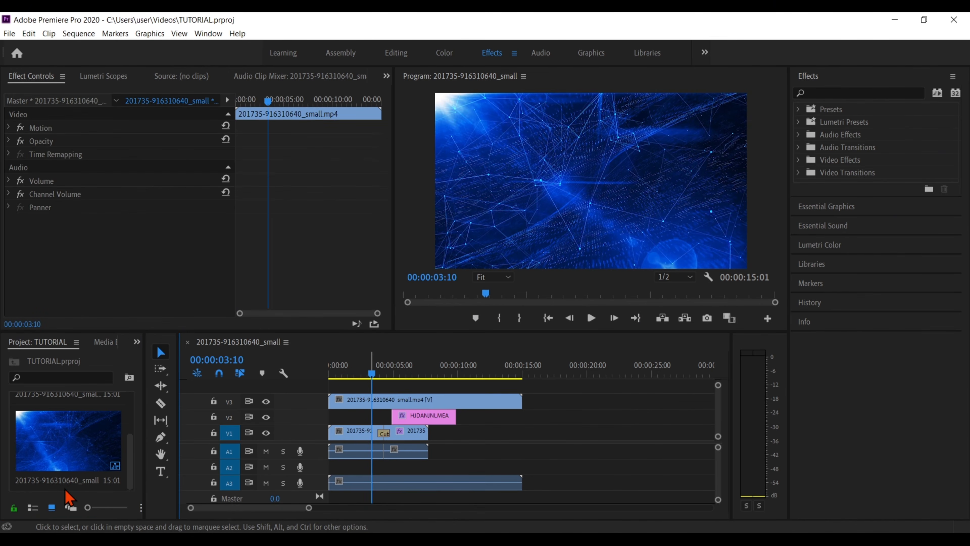
key(ctrl+i)
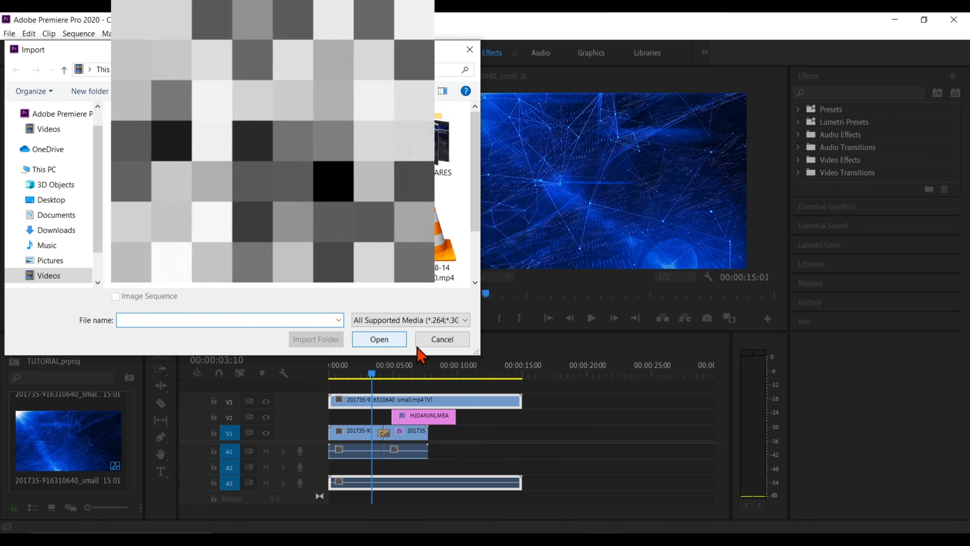
click(429, 341)
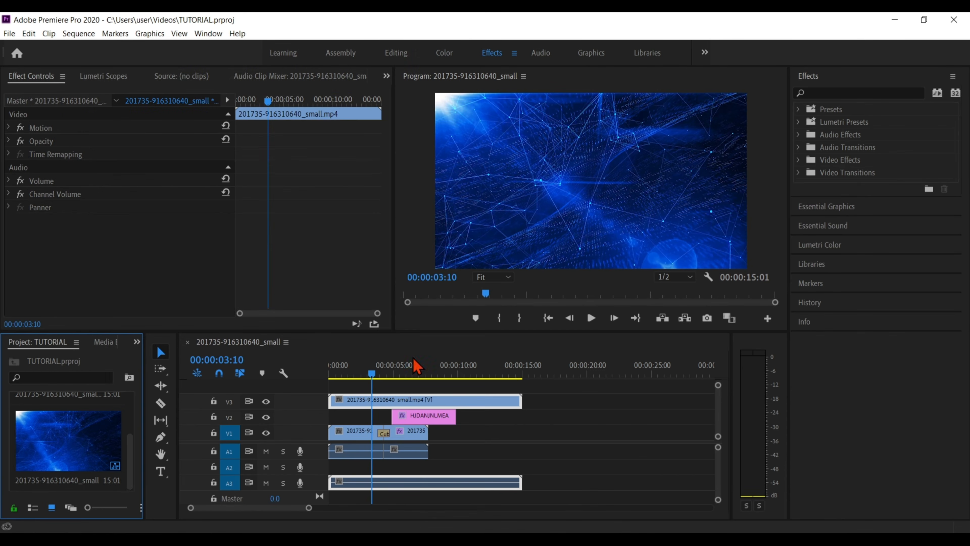
click(11, 34)
mouse_move(23, 351)
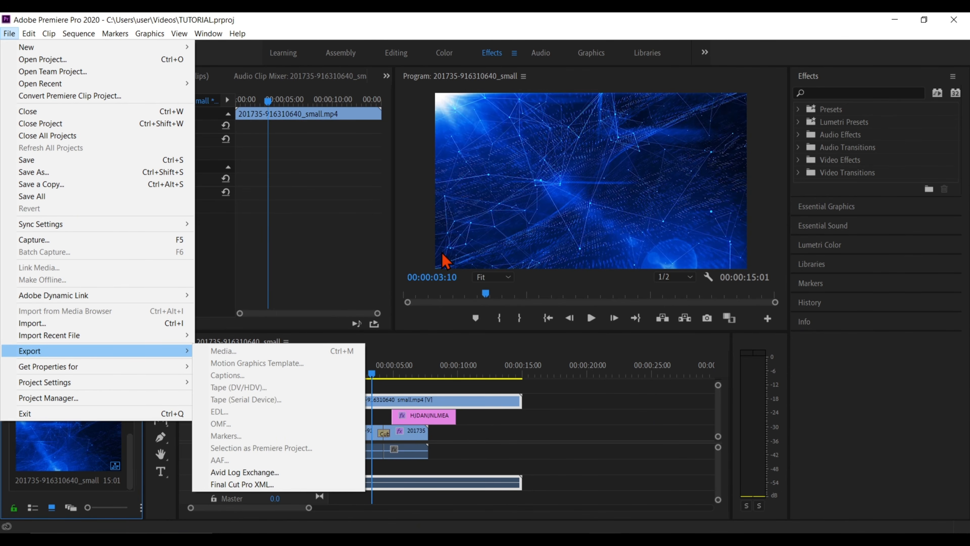
click(446, 262)
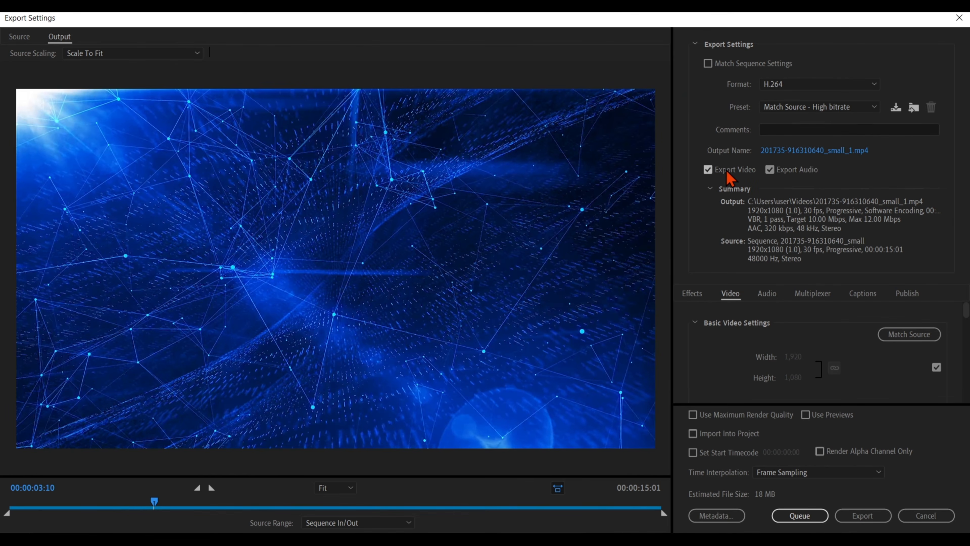